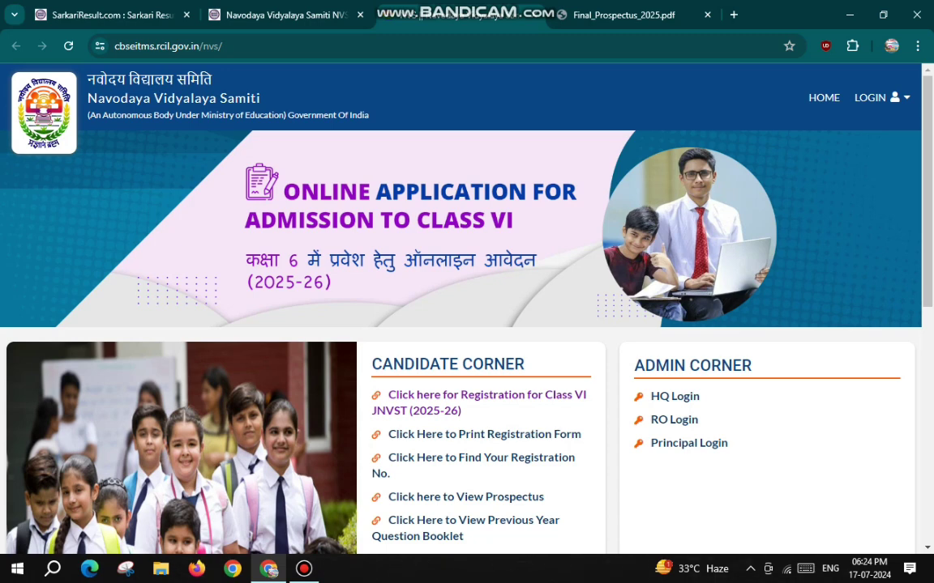
Highlight the registration, registration-number and question booklet links, then open the previous-year booklet
{"action": "scroll", "coordinate": [467, 308], "scroll_direction": "down", "scroll_amount": 2}
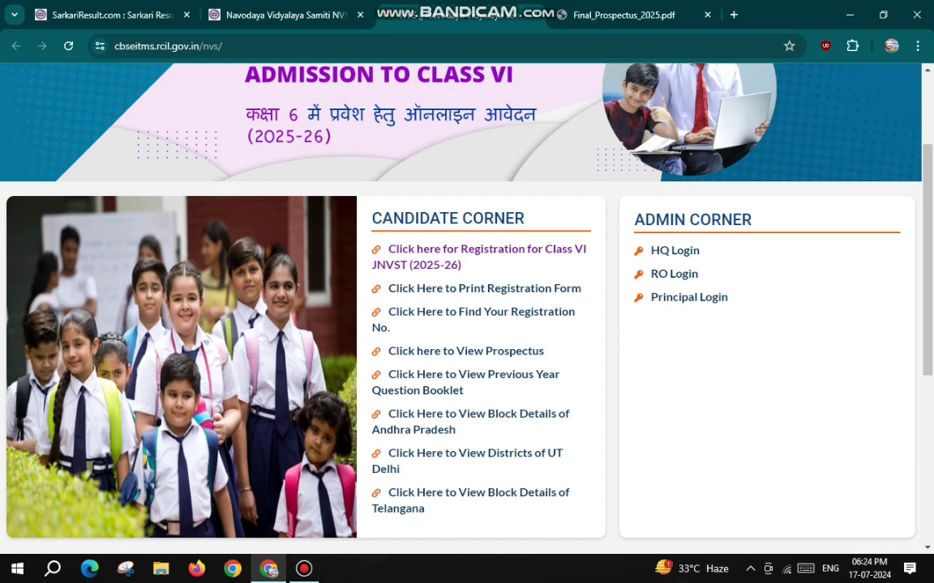
{"action": "left_click_drag", "start_coordinate": [387, 249], "coordinate": [460, 265]}
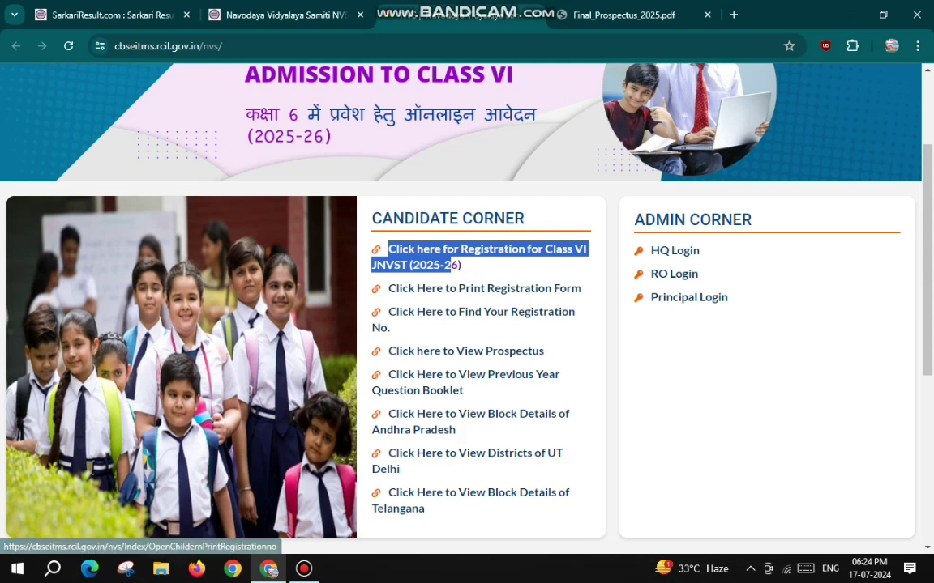
{"action": "left_click_drag", "start_coordinate": [387, 311], "coordinate": [548, 312]}
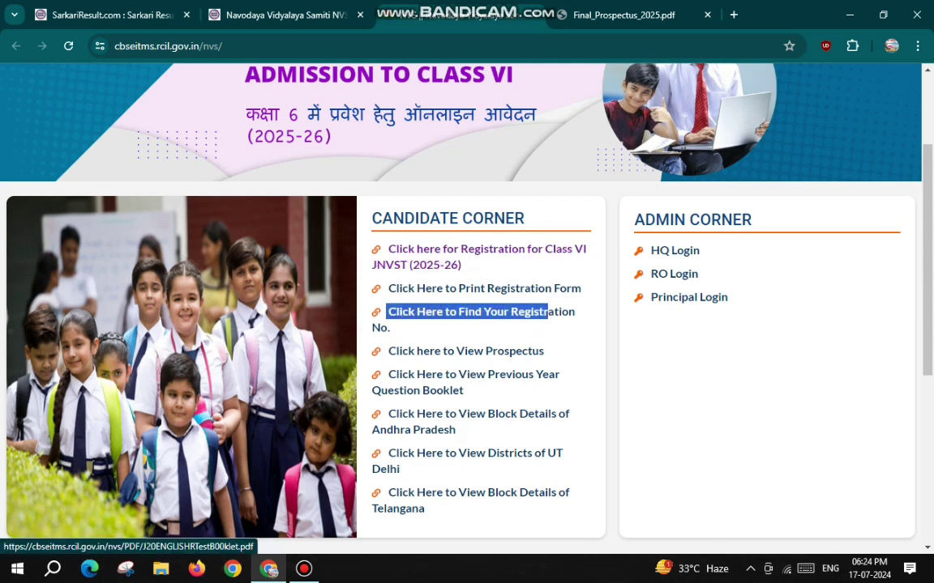
{"action": "left_click", "coordinate": [519, 391]}
{"action": "left_click_drag", "start_coordinate": [387, 375], "coordinate": [463, 391]}
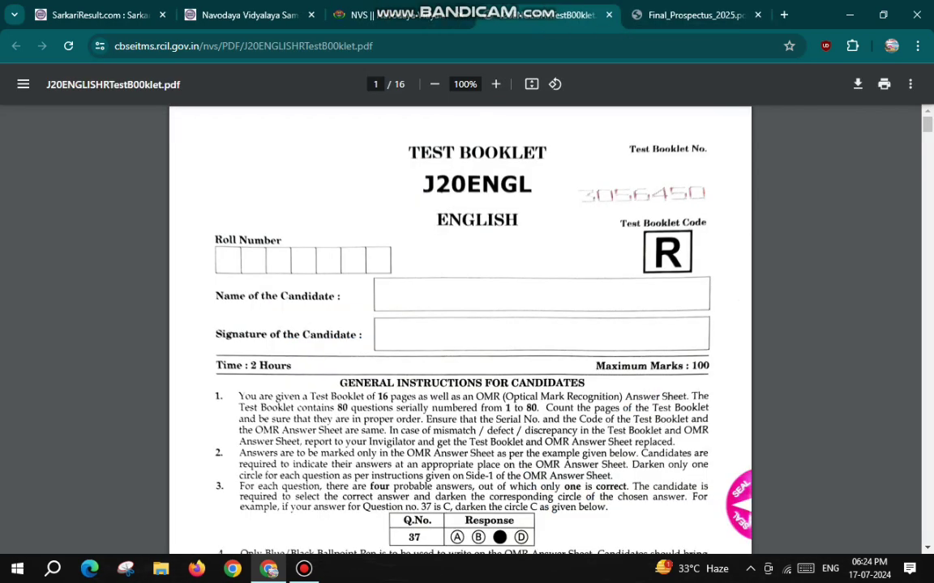
{"action": "scroll", "coordinate": [460, 324], "scroll_direction": "down", "scroll_amount": 12}
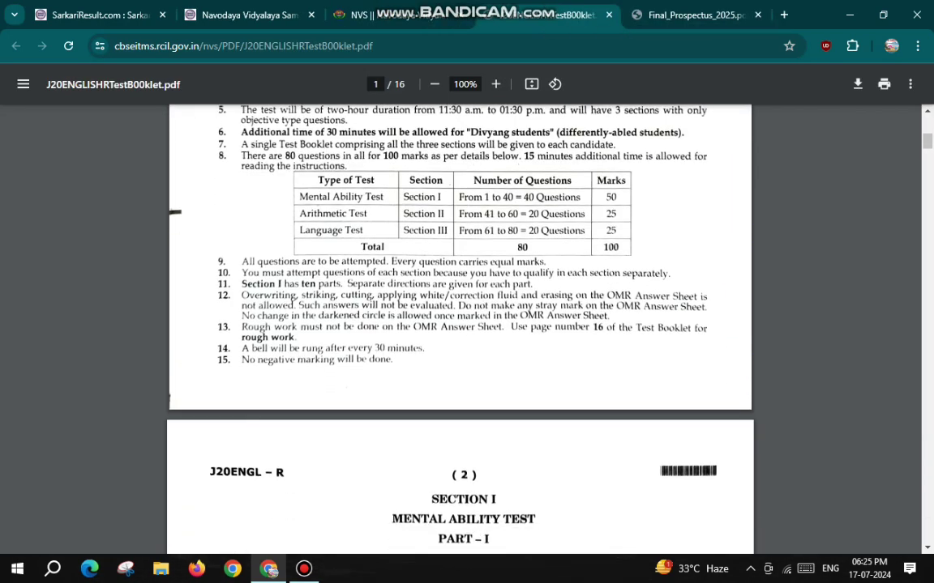
{"action": "scroll", "coordinate": [460, 324], "scroll_direction": "up", "scroll_amount": 5}
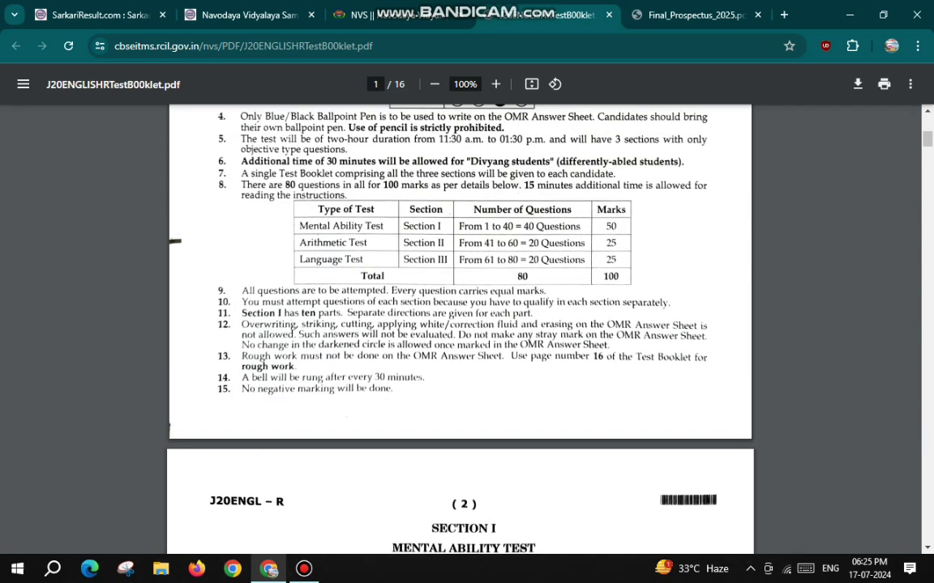
Review the marks table (Mental Ability 50, Arithmetic 25, Language 25, total 100), then return
{"action": "left_click_drag", "start_coordinate": [300, 227], "coordinate": [384, 227]}
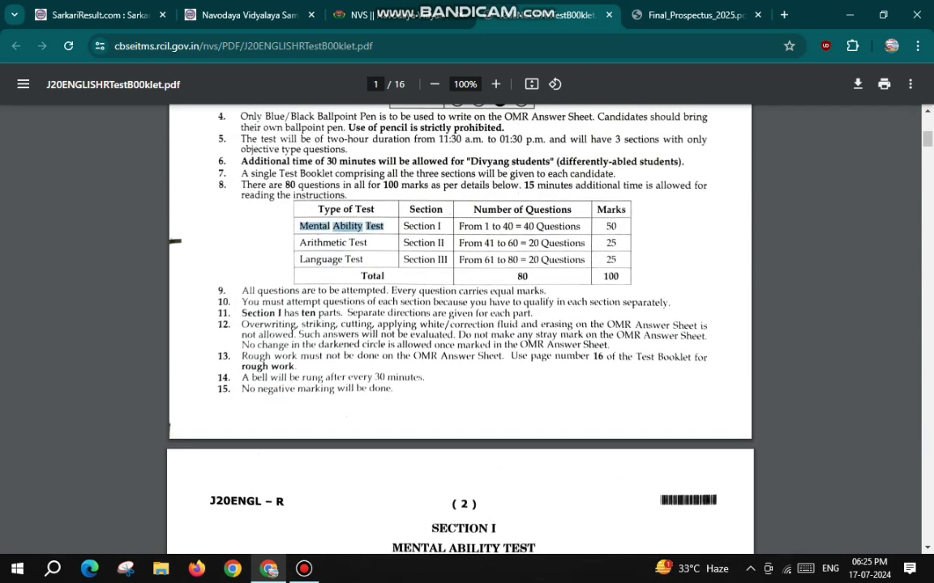
{"action": "left_click_drag", "start_coordinate": [300, 243], "coordinate": [363, 259]}
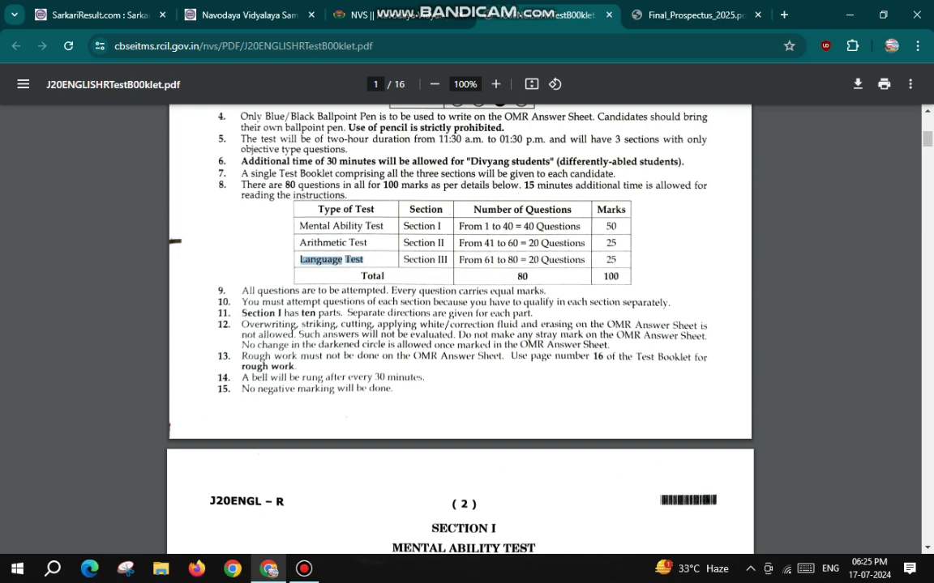
{"action": "left_click_drag", "start_coordinate": [605, 227], "coordinate": [617, 227]}
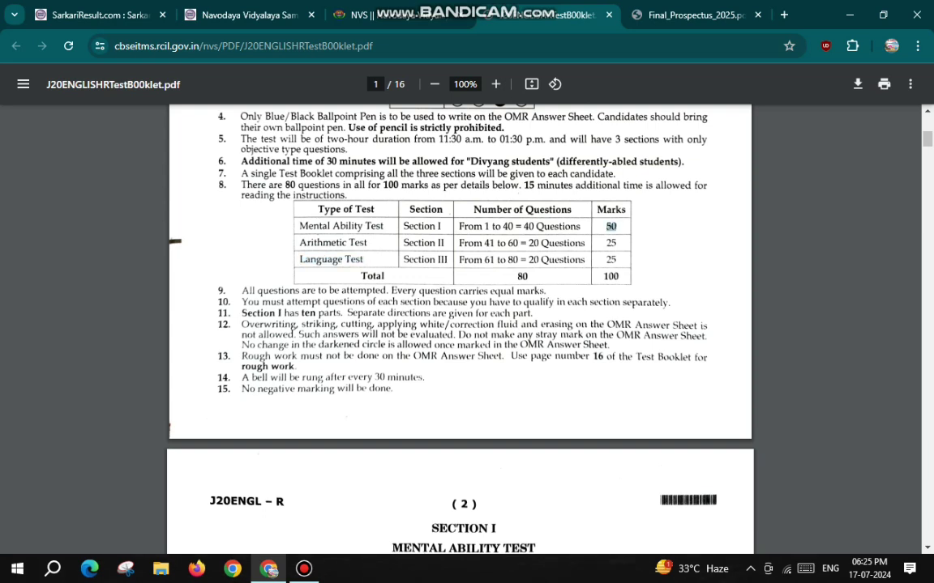
{"action": "double_click", "coordinate": [611, 243]}
{"action": "double_click", "coordinate": [611, 260]}
{"action": "double_click", "coordinate": [611, 276]}
{"action": "scroll", "coordinate": [462, 324], "scroll_direction": "down", "scroll_amount": 20}
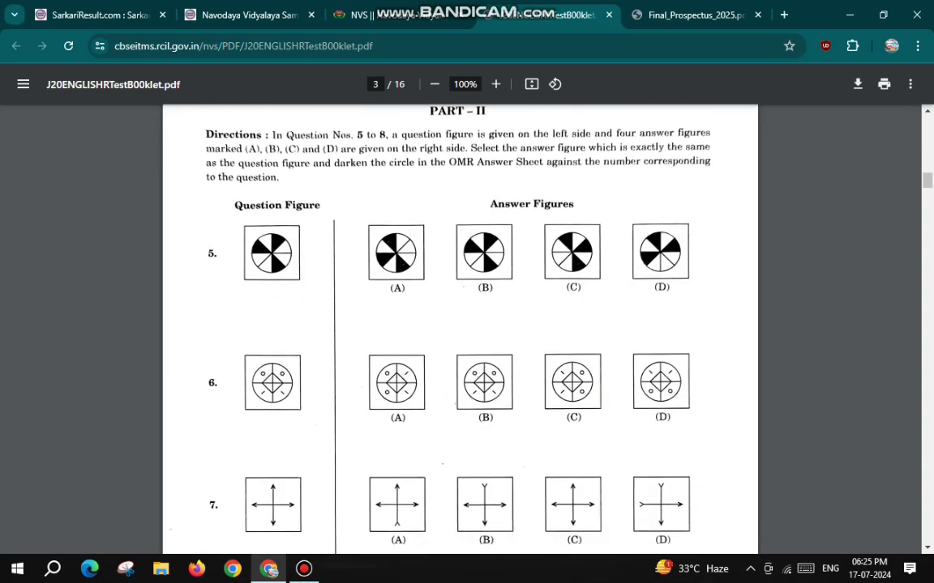
{"action": "scroll", "coordinate": [460, 325], "scroll_direction": "down", "scroll_amount": 20}
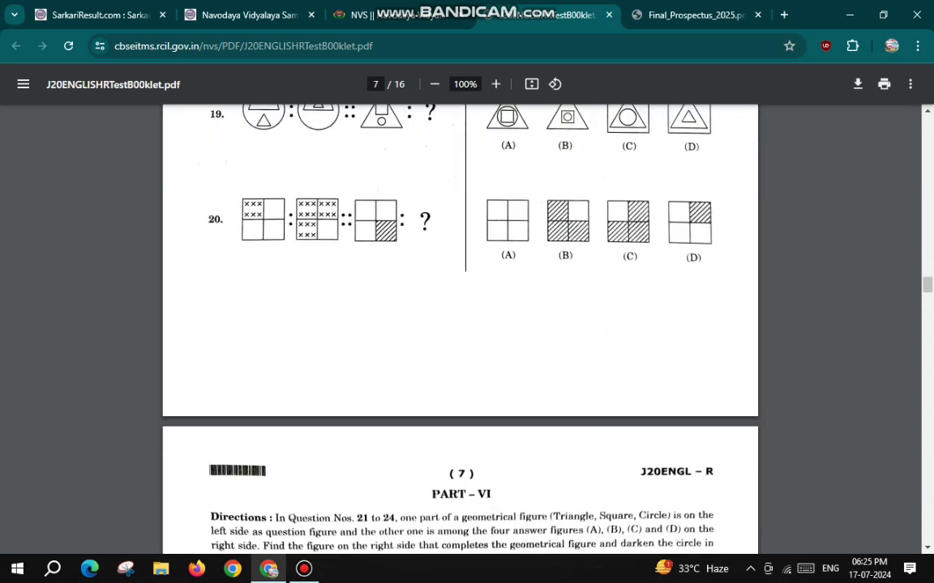
{"action": "key", "text": "ctrl+shift+Tab"}
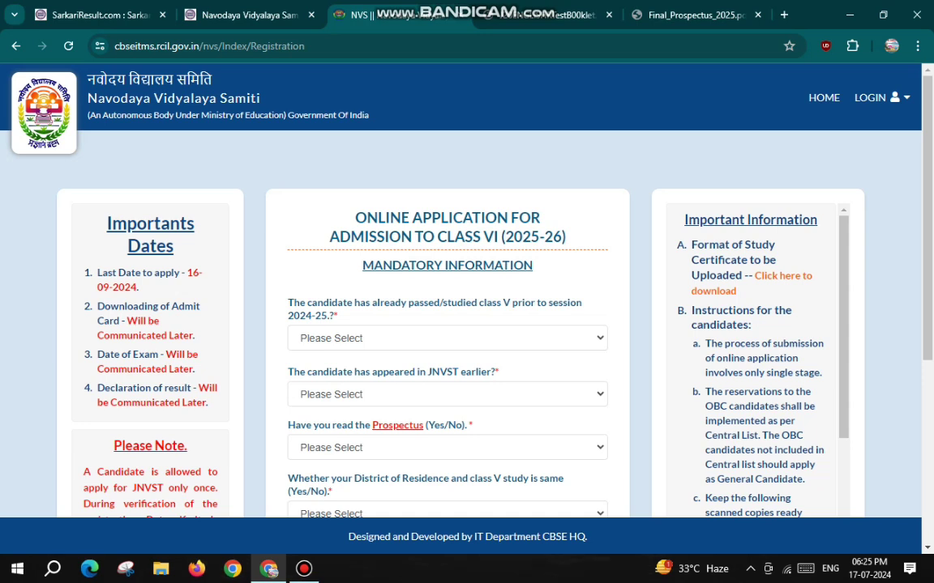
Answer No to the class V prior-study question after seeing Yes triggers a not-eligible warning
{"action": "left_click_drag", "start_coordinate": [287, 302], "coordinate": [582, 304]}
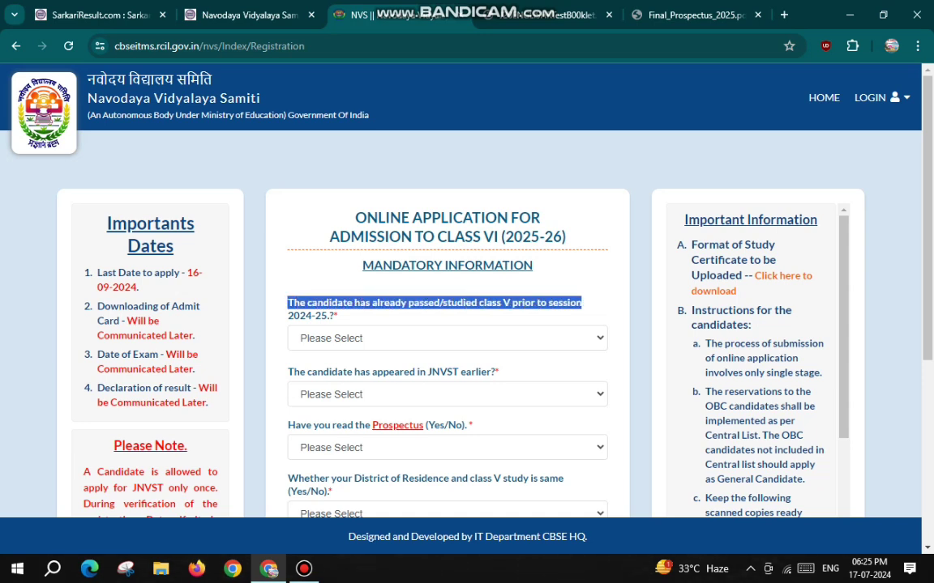
{"action": "left_click", "coordinate": [446, 338]}
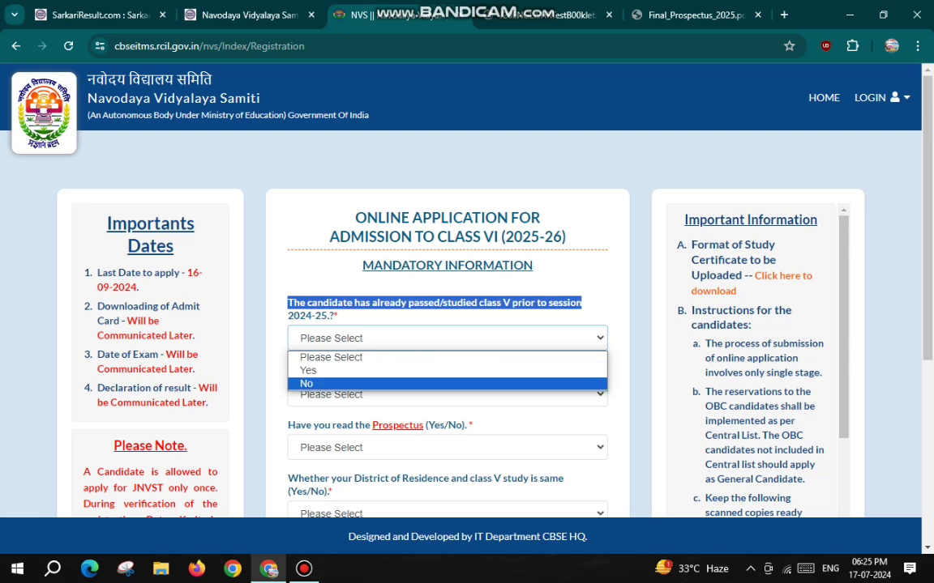
{"action": "key", "text": "Return"}
{"action": "key", "text": "alt+Down"}
{"action": "key", "text": "Up"}
{"action": "key", "text": "Return"}
{"action": "left_click_drag", "start_coordinate": [288, 302], "coordinate": [393, 303]}
{"action": "left_click", "coordinate": [446, 354]}
{"action": "key", "text": "Down"}
{"action": "key", "text": "Return"}
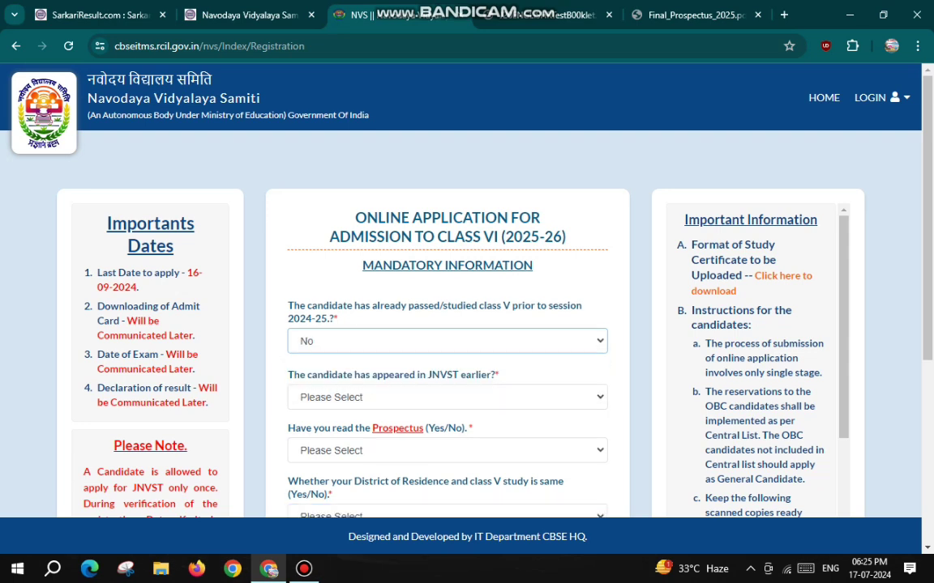
Answer No to the earlier JNVST attempt question and open the Prospectus document
{"action": "scroll", "coordinate": [467, 324], "scroll_direction": "down", "scroll_amount": 3}
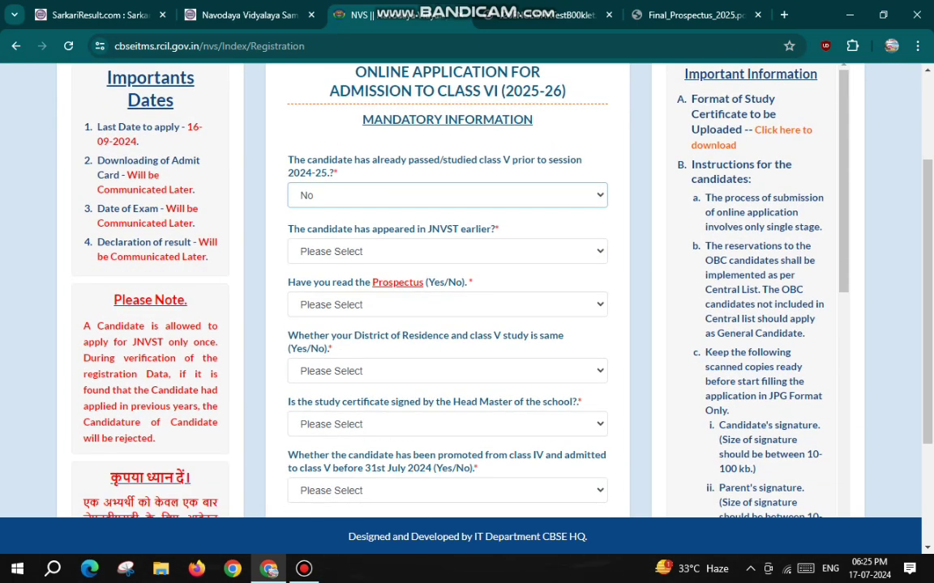
{"action": "left_click_drag", "start_coordinate": [288, 228], "coordinate": [499, 229]}
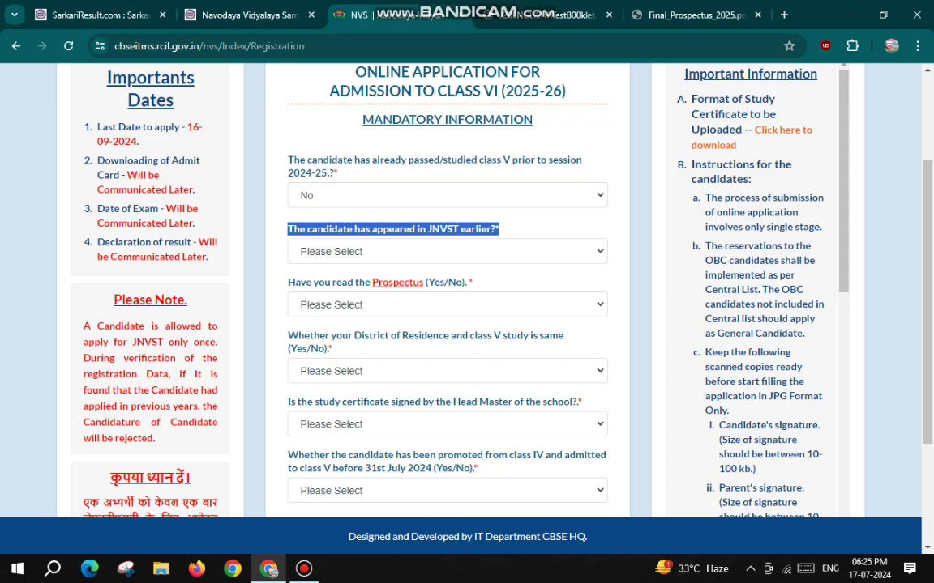
{"action": "left_click", "coordinate": [448, 251]}
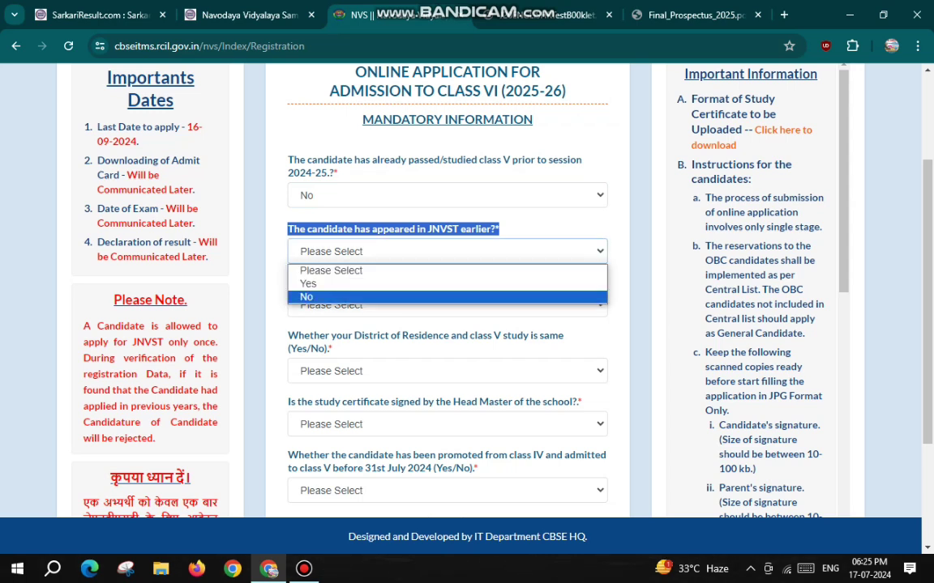
{"action": "key", "text": "Return"}
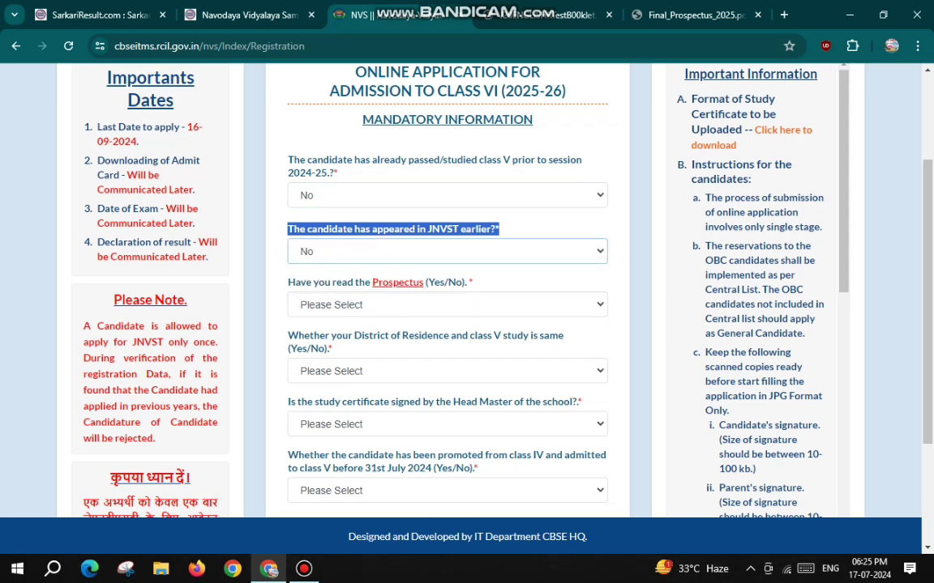
{"action": "left_click_drag", "start_coordinate": [287, 282], "coordinate": [466, 282]}
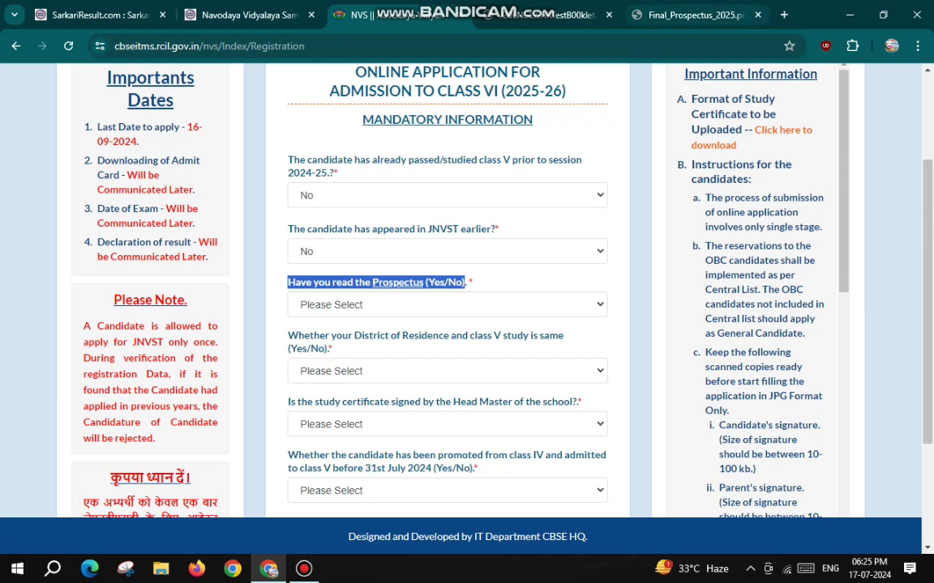
{"action": "left_click", "coordinate": [397, 282]}
Scroll Final_Prospectus_2025.pdf to the page-4 Selection Test dates, then return to the registration tab
{"action": "scroll", "coordinate": [460, 329], "scroll_direction": "down", "scroll_amount": 2}
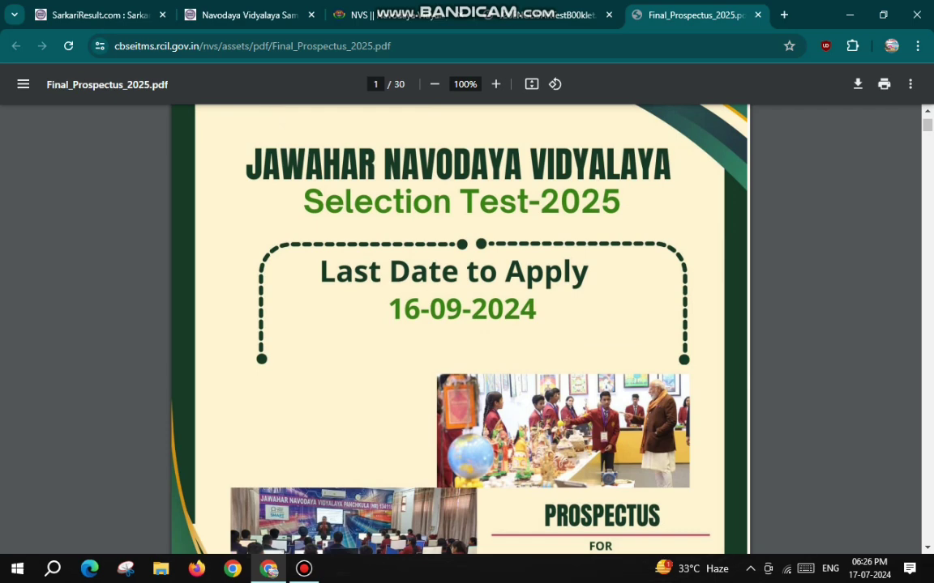
{"action": "scroll", "coordinate": [460, 329], "scroll_direction": "down", "scroll_amount": 8}
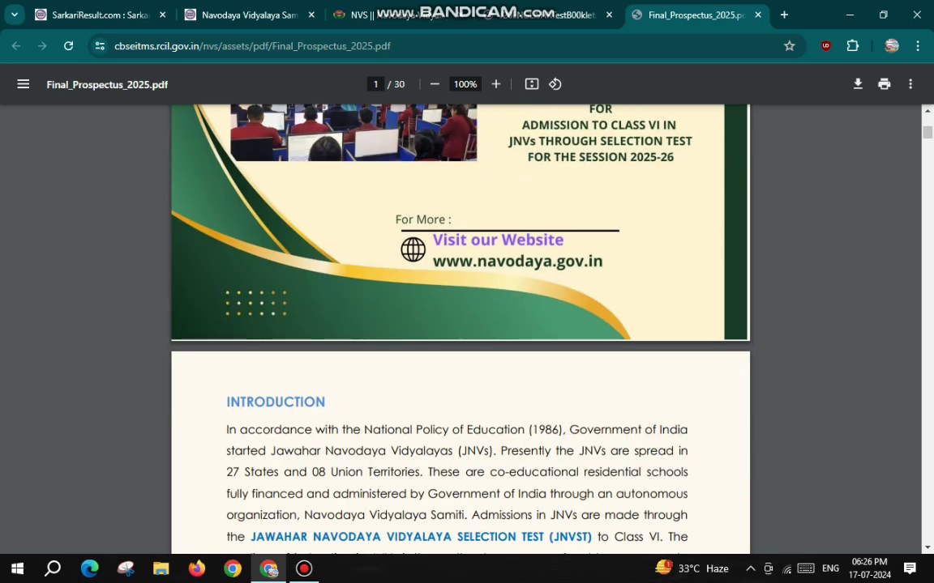
{"action": "scroll", "coordinate": [460, 329], "scroll_direction": "down", "scroll_amount": 3}
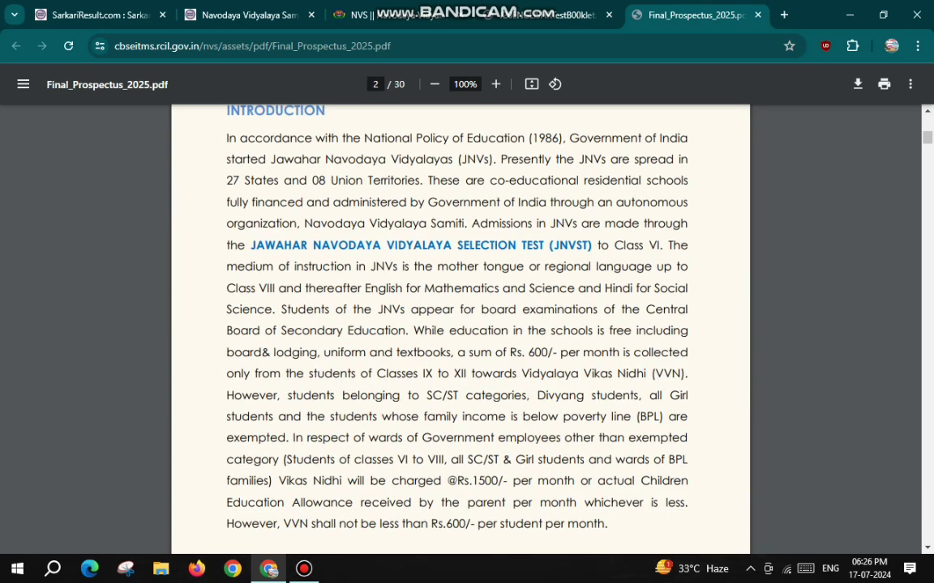
{"action": "scroll", "coordinate": [460, 329], "scroll_direction": "down", "scroll_amount": 8}
{"action": "scroll", "coordinate": [459, 328], "scroll_direction": "down", "scroll_amount": 12}
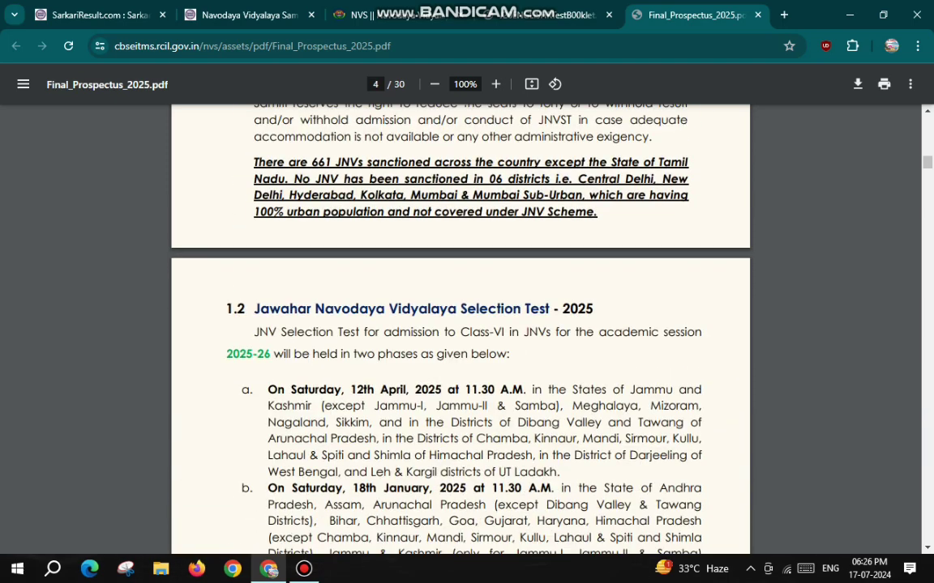
{"action": "left_click", "coordinate": [389, 14]}
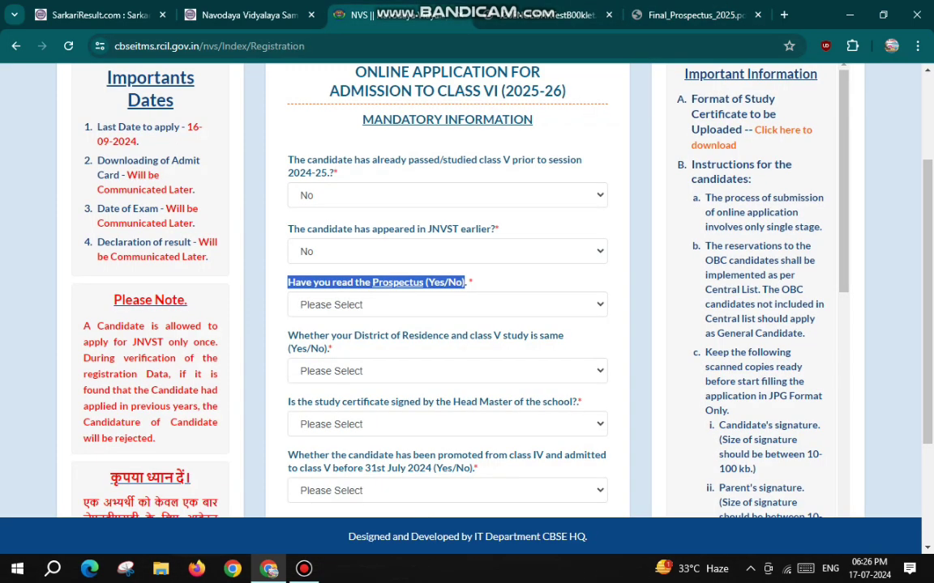
Answer Yes to the Prospectus-read, same-district and Head Master-signed certificate questions
{"action": "left_click", "coordinate": [447, 305]}
{"action": "left_click", "coordinate": [324, 335]}
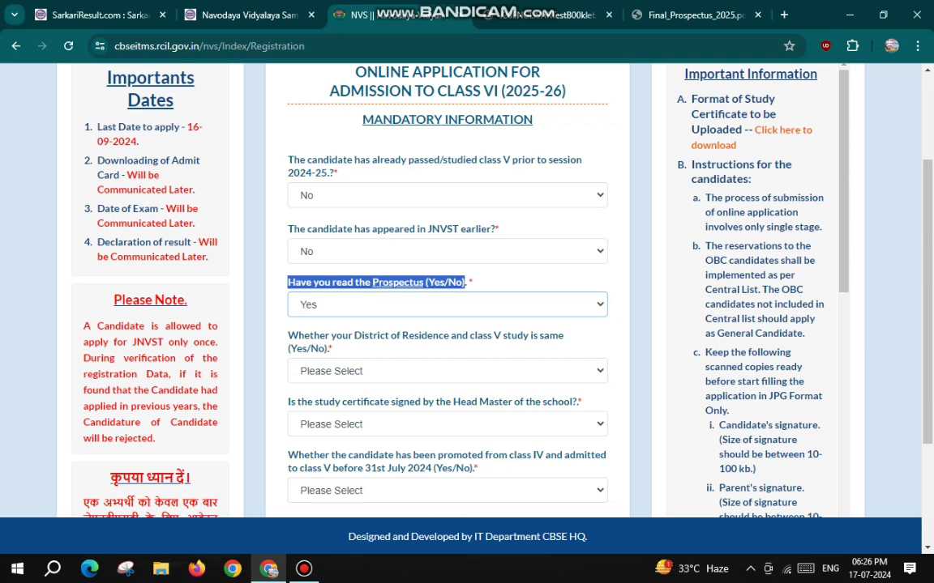
{"action": "left_click_drag", "start_coordinate": [288, 336], "coordinate": [563, 336]}
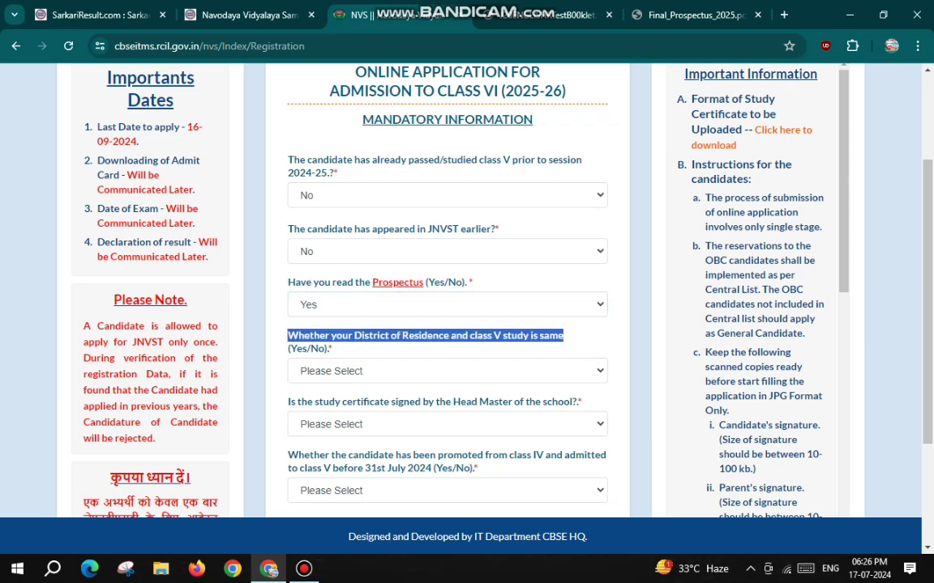
{"action": "left_click", "coordinate": [447, 371]}
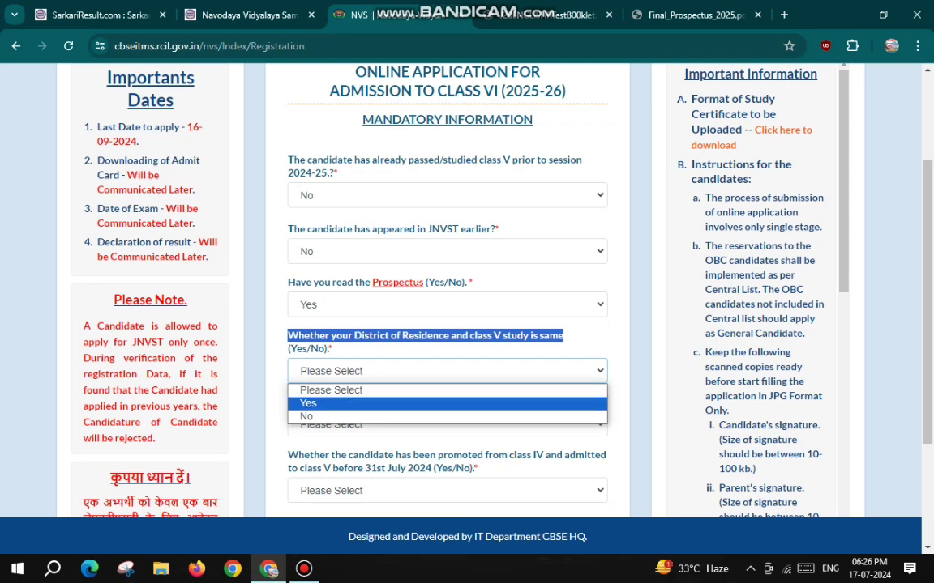
{"action": "left_click", "coordinate": [324, 402]}
{"action": "scroll", "coordinate": [447, 324], "scroll_direction": "down", "scroll_amount": 2}
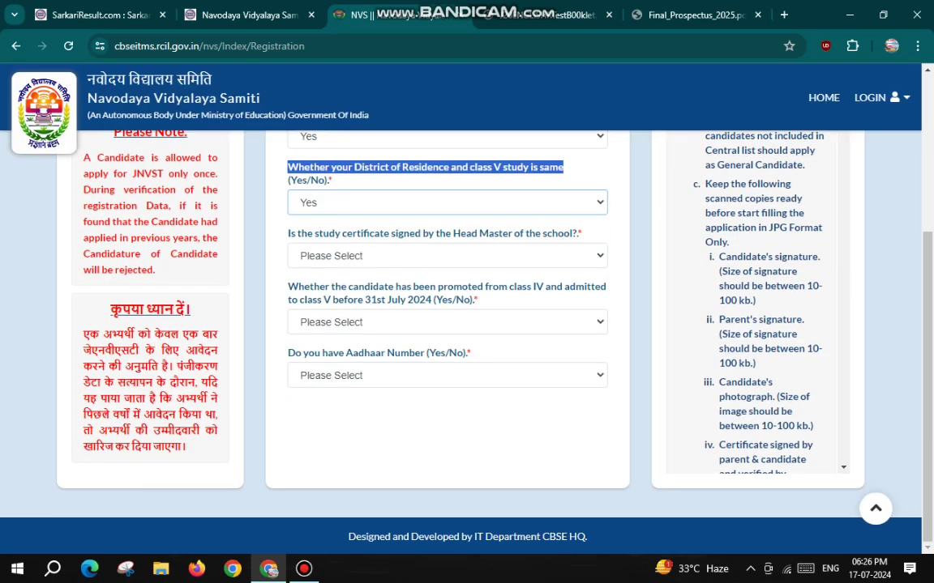
{"action": "left_click_drag", "start_coordinate": [288, 234], "coordinate": [582, 233]}
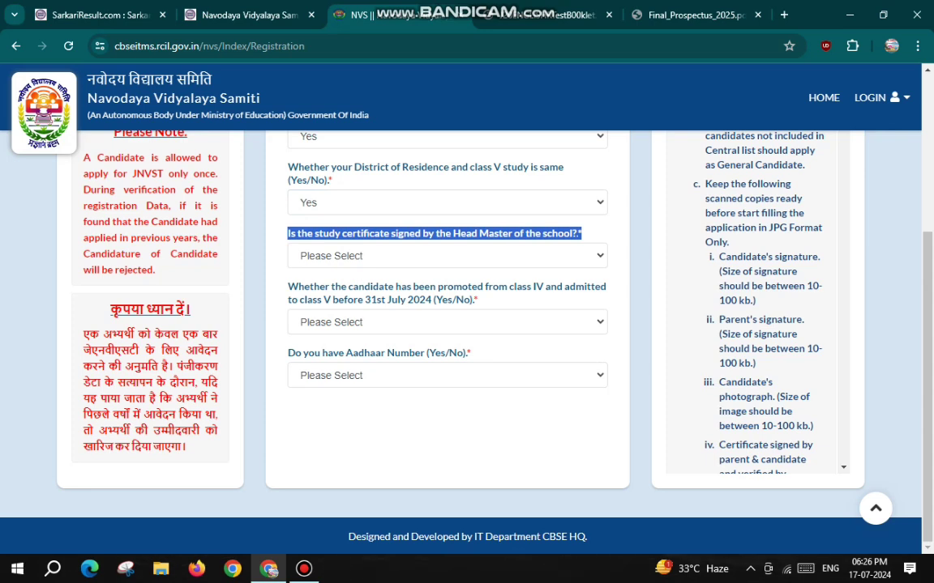
{"action": "left_click", "coordinate": [447, 256]}
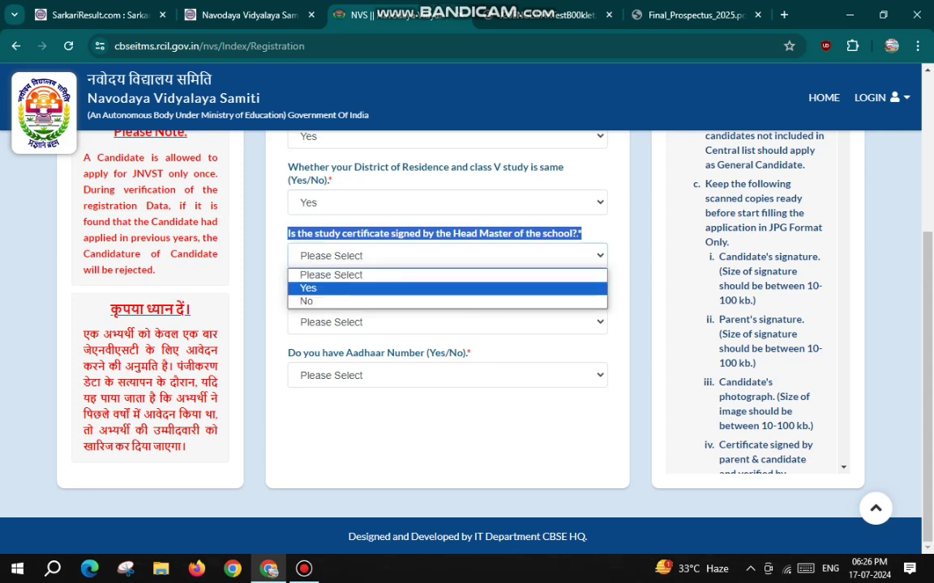
{"action": "key", "text": "Return"}
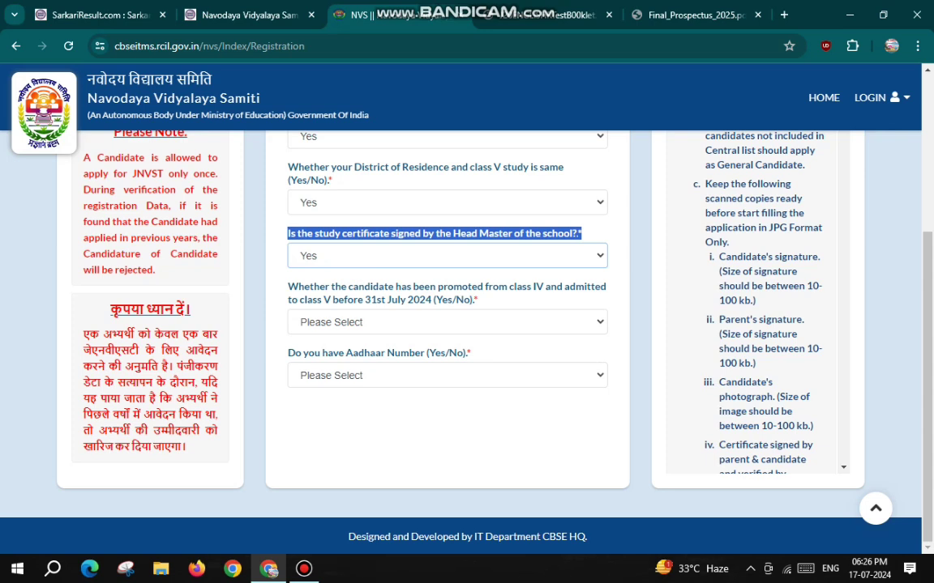
Answer Yes to the class IV-to-V promotion and Aadhaar Number questions
{"action": "left_click_drag", "start_coordinate": [288, 286], "coordinate": [478, 300]}
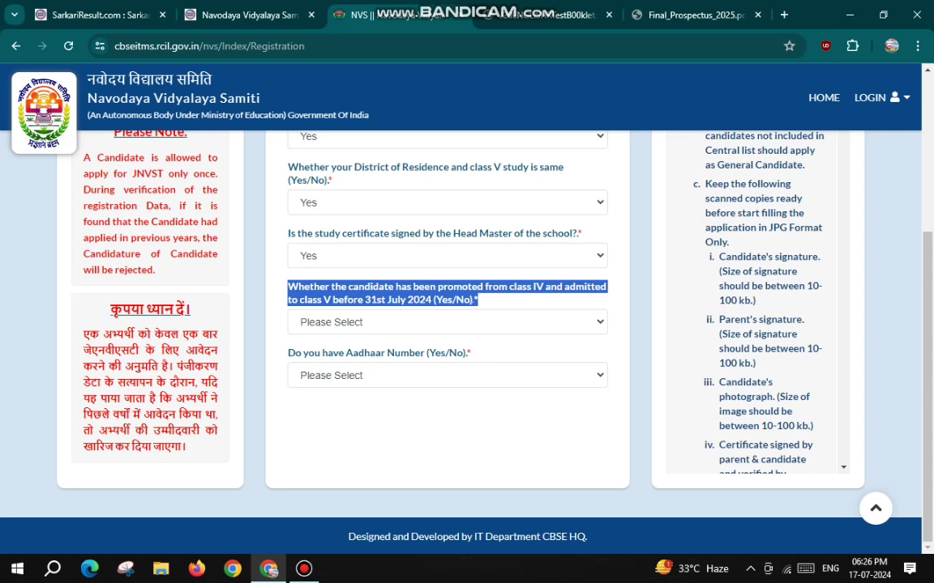
{"action": "left_click", "coordinate": [447, 323]}
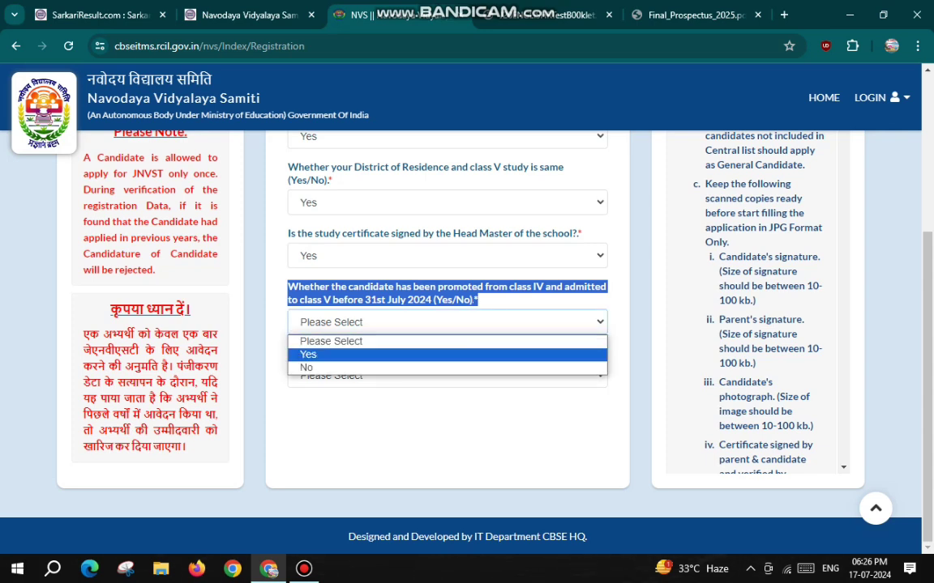
{"action": "key", "text": "Return"}
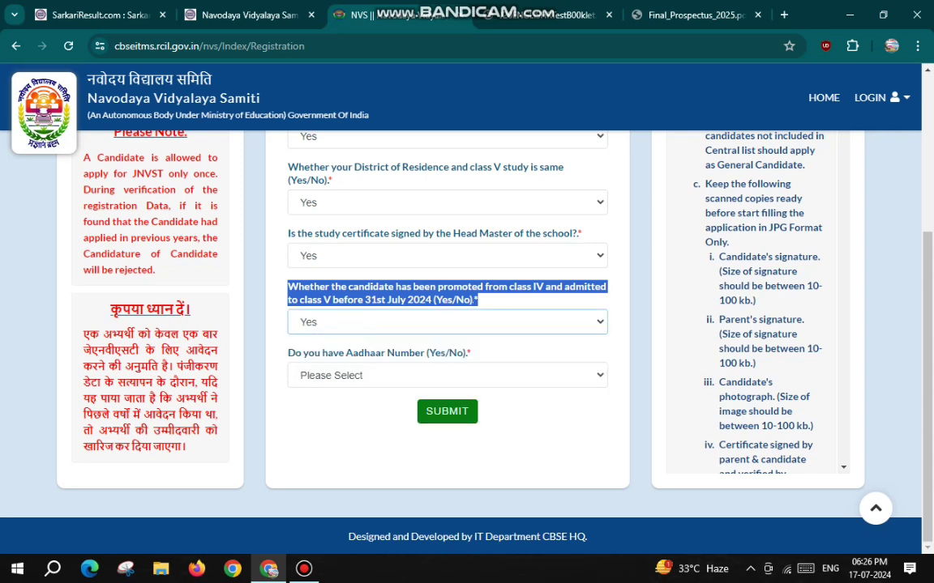
{"action": "key", "text": "Tab"}
{"action": "key", "text": "alt+Down"}
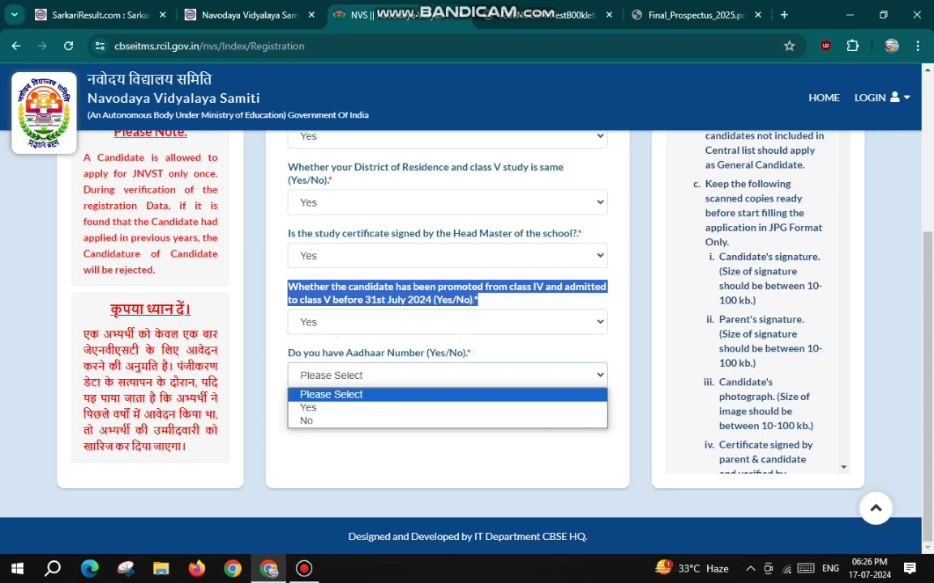
{"action": "key", "text": "Down"}
{"action": "key", "text": "Return"}
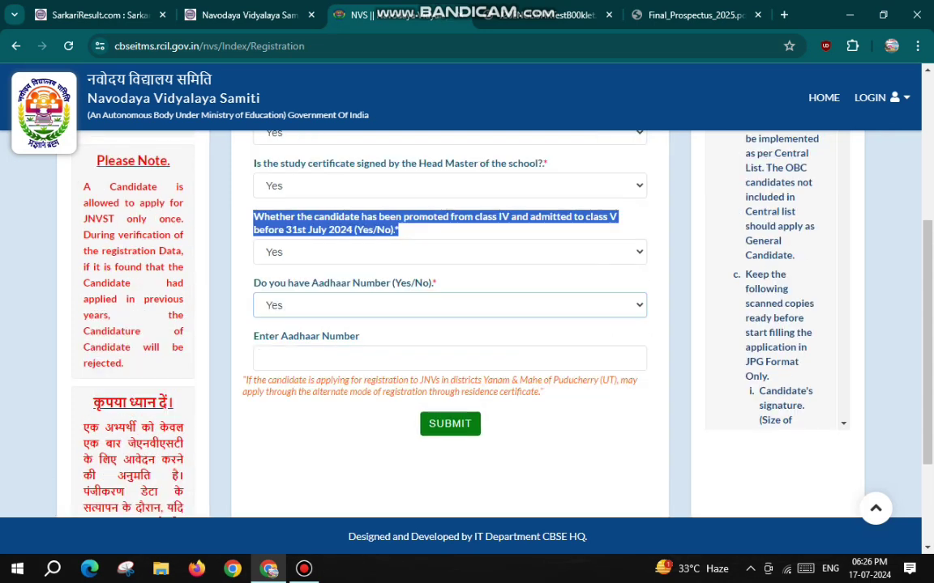
Switch the Aadhaar answer to No and accept the provisional-registration notice
{"action": "key", "text": "Tab"}
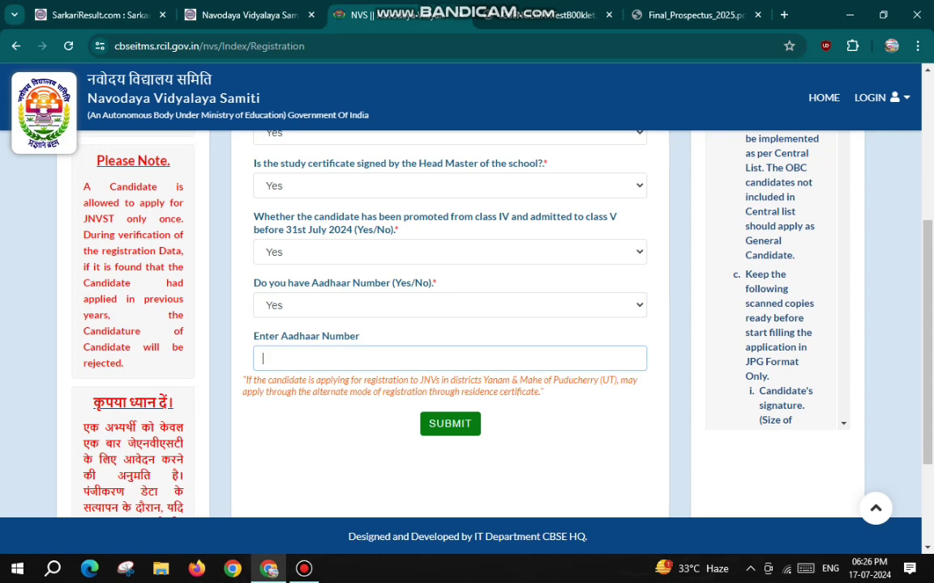
{"action": "left_click", "coordinate": [450, 306]}
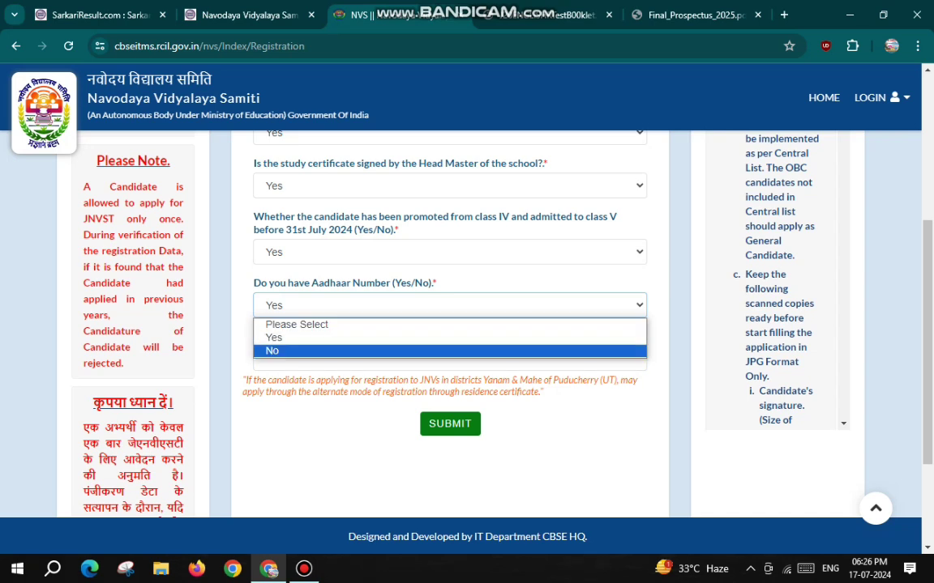
{"action": "left_click", "coordinate": [450, 351]}
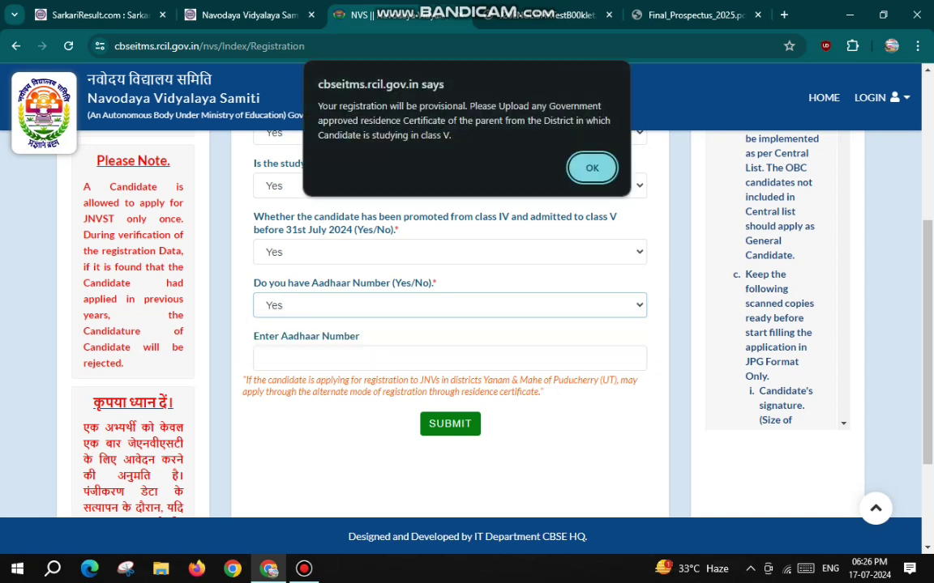
{"action": "left_click_drag", "start_coordinate": [317, 106], "coordinate": [451, 136]}
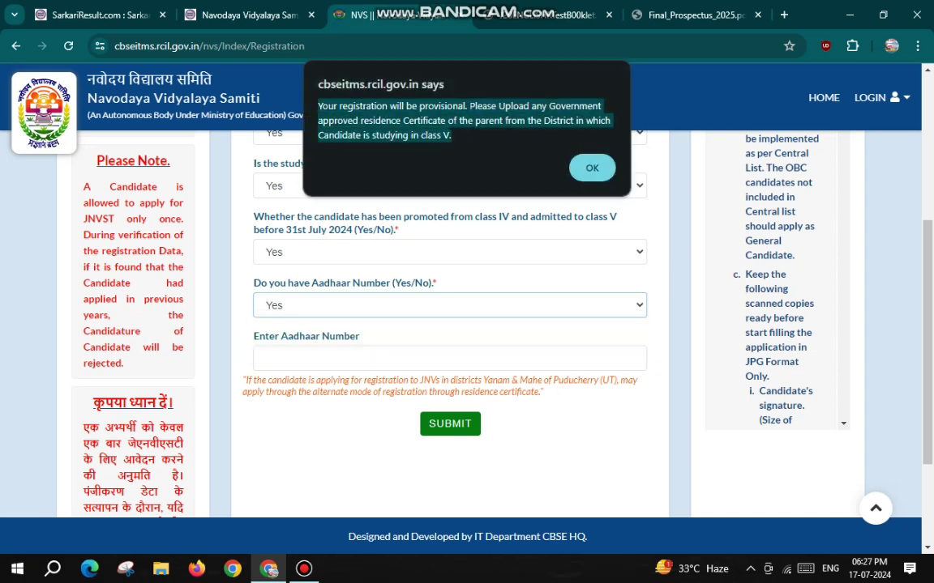
{"action": "left_click", "coordinate": [591, 167]}
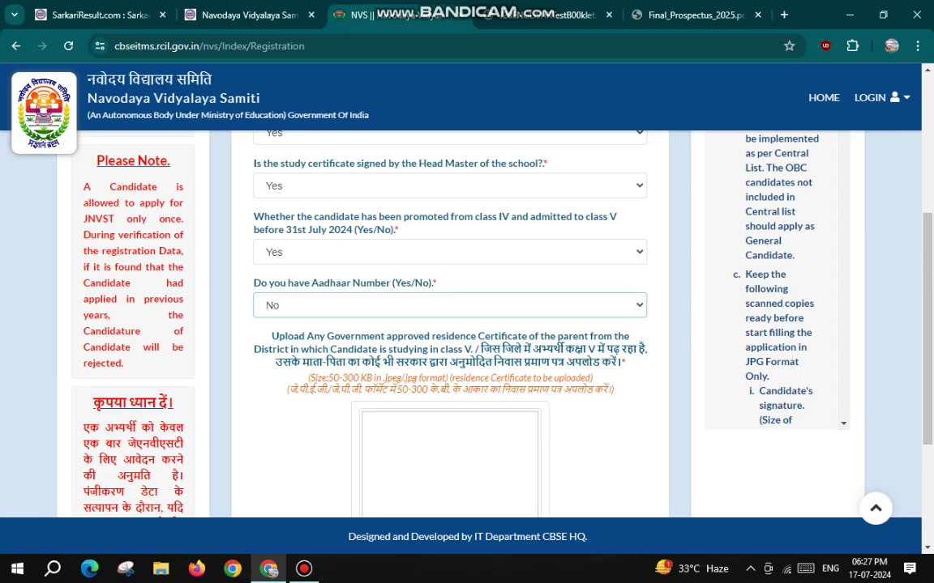
Upload the parent's residence certificate JPEG (50-300 KB) and submit the eligibility answers
{"action": "left_click_drag", "start_coordinate": [483, 349], "coordinate": [645, 349]}
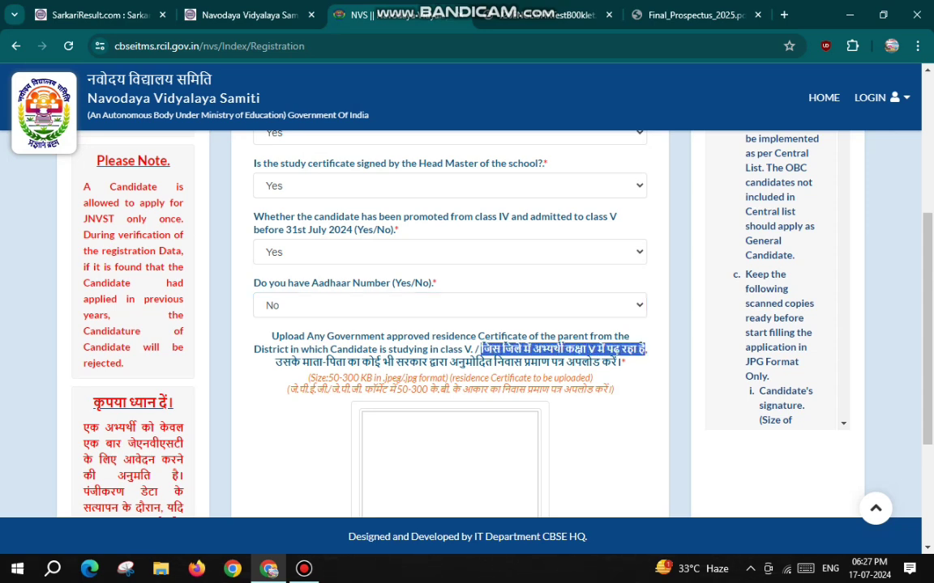
{"action": "left_click_drag", "start_coordinate": [275, 362], "coordinate": [624, 362]}
{"action": "left_click", "coordinate": [625, 362]}
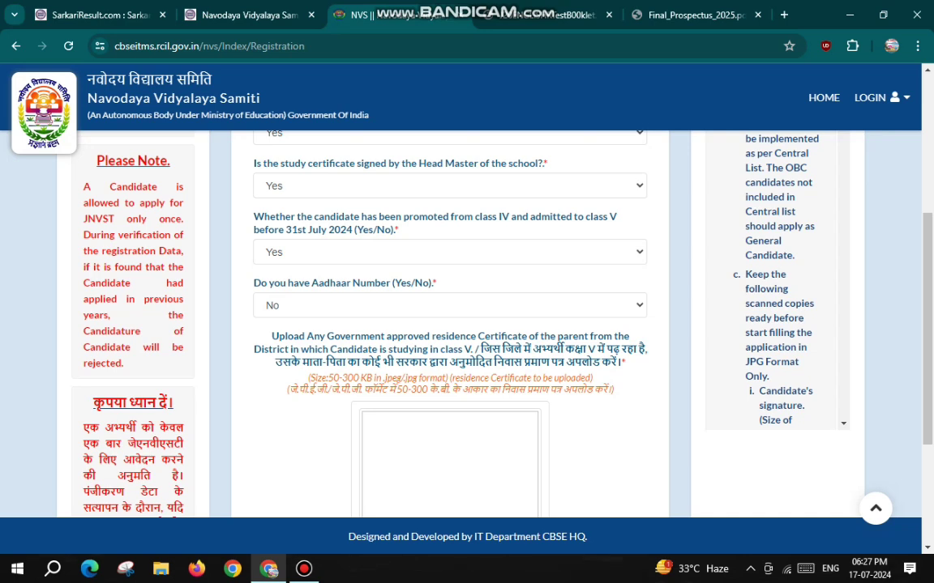
{"action": "scroll", "coordinate": [450, 325], "scroll_direction": "down", "scroll_amount": 3}
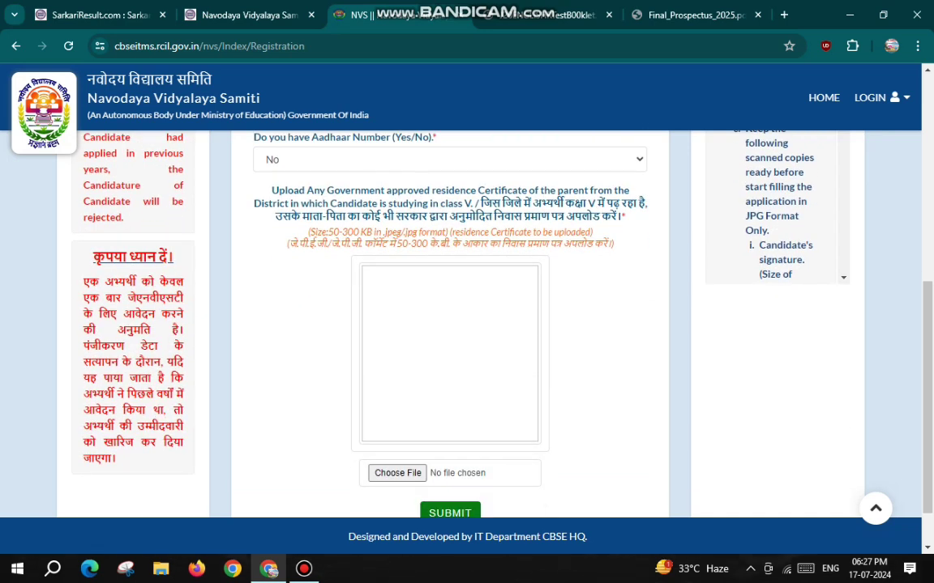
{"action": "left_click_drag", "start_coordinate": [396, 243], "coordinate": [437, 232]}
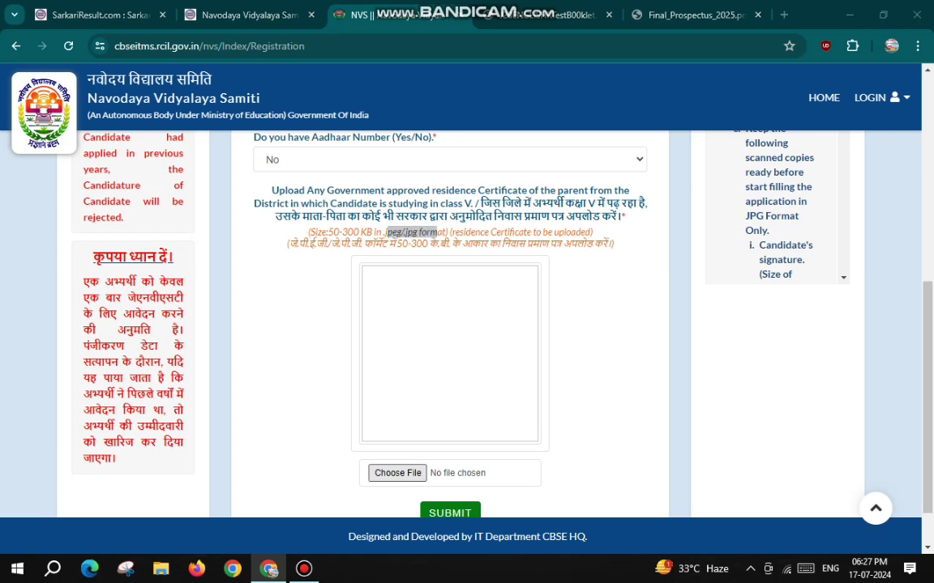
{"action": "left_click", "coordinate": [398, 472]}
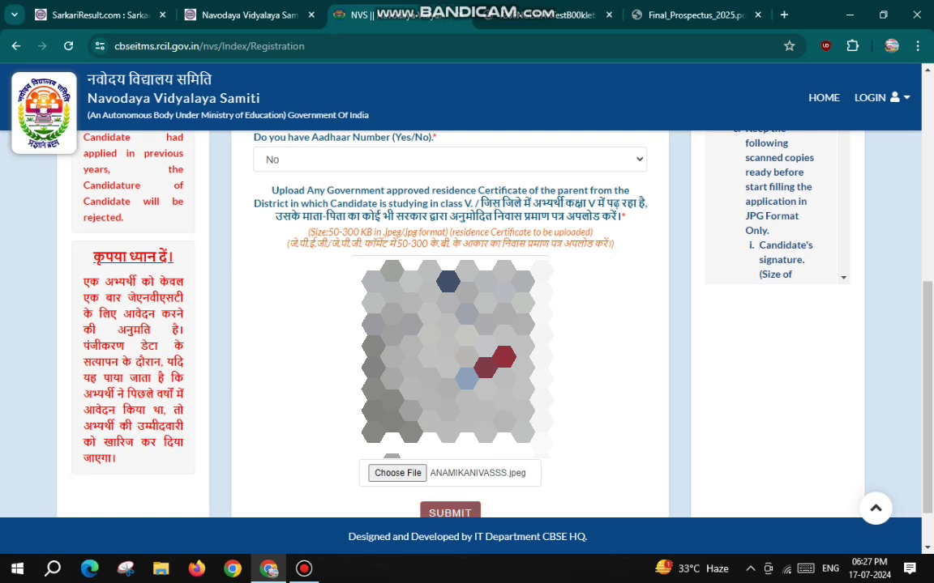
{"action": "left_click", "coordinate": [449, 512]}
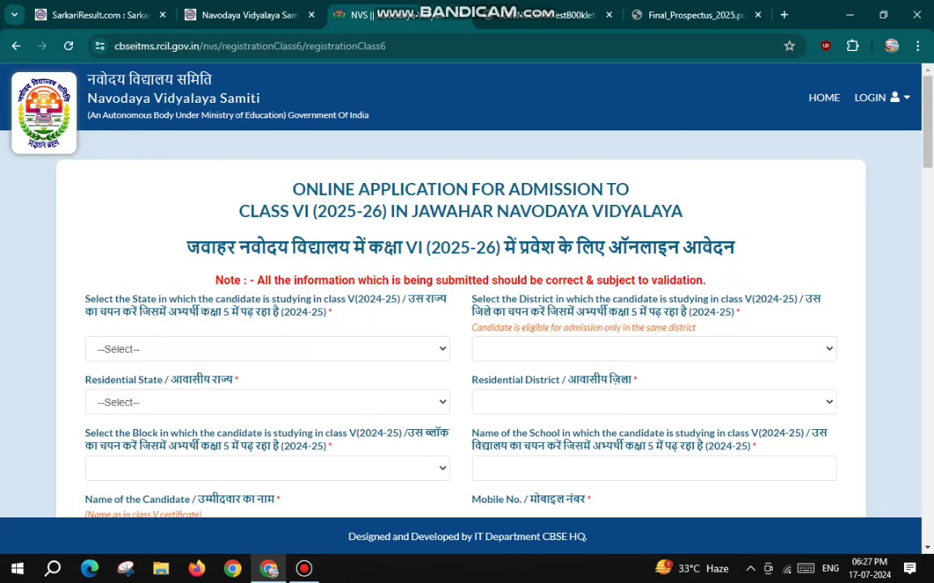
Select UTTAR PRADESH as state, PRATAPGARH as district and ASPUR DEOSARA as block
{"action": "left_click", "coordinate": [268, 349]}
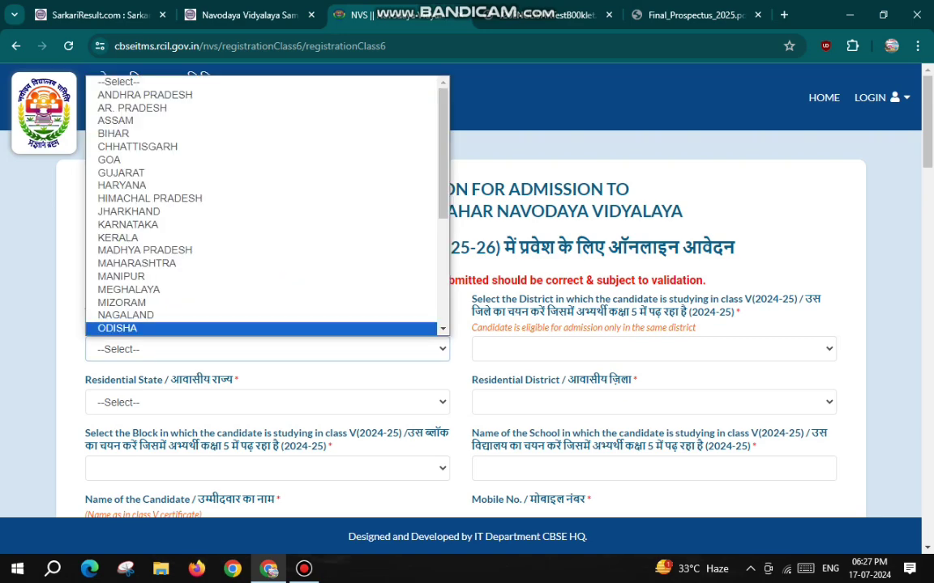
{"action": "scroll", "coordinate": [267, 235], "scroll_direction": "down", "scroll_amount": 3}
{"action": "key", "text": "Return"}
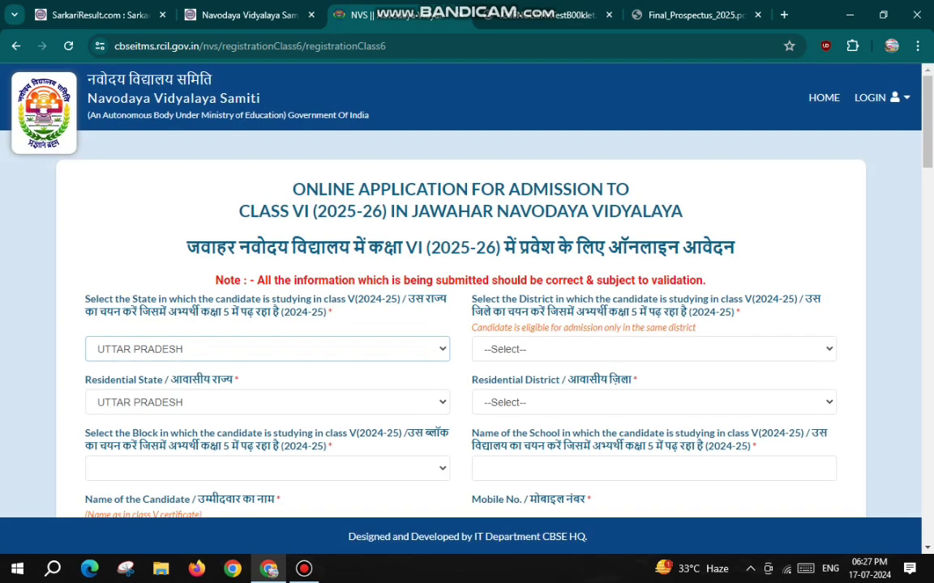
{"action": "left_click", "coordinate": [654, 349]}
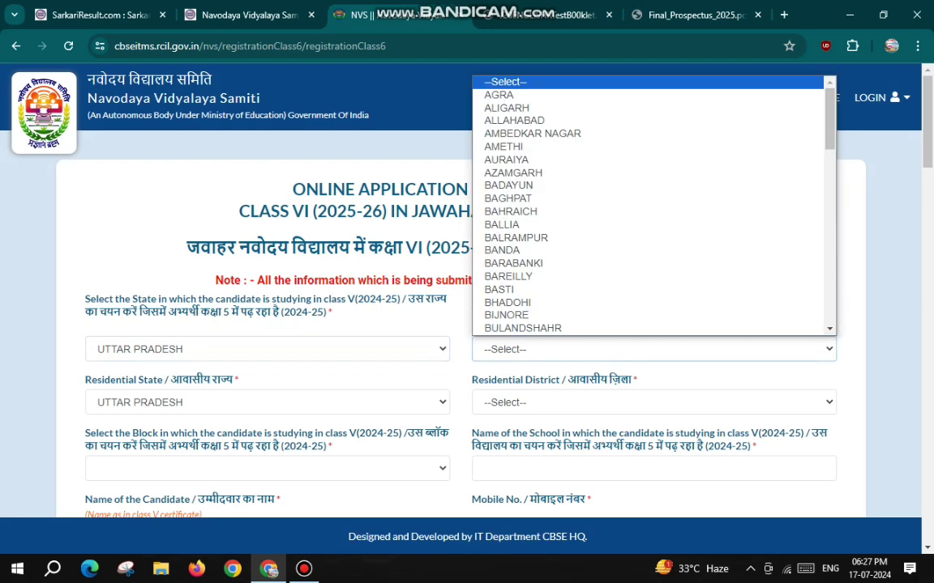
{"action": "type", "text": "pra"}
{"action": "key", "text": "Return"}
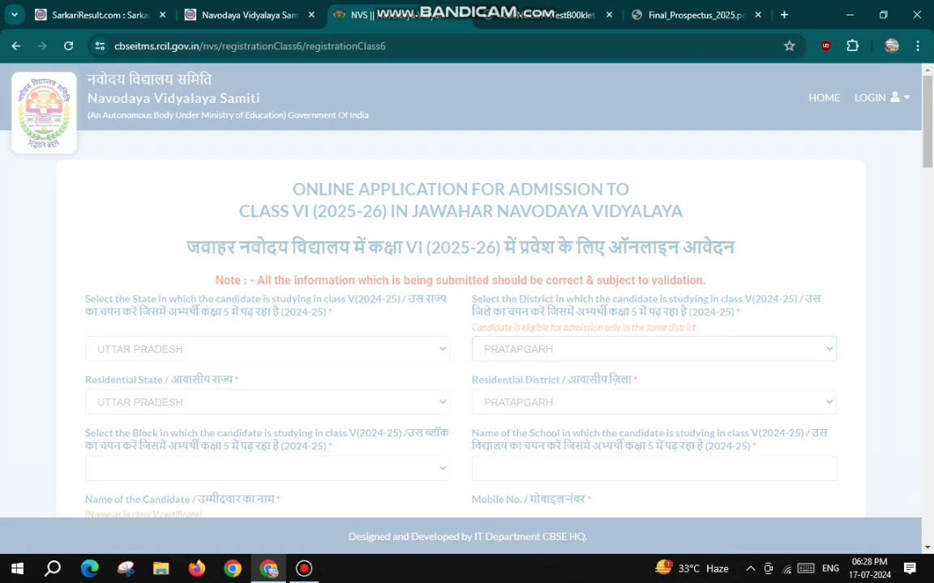
{"action": "scroll", "coordinate": [467, 291], "scroll_direction": "down", "scroll_amount": 3}
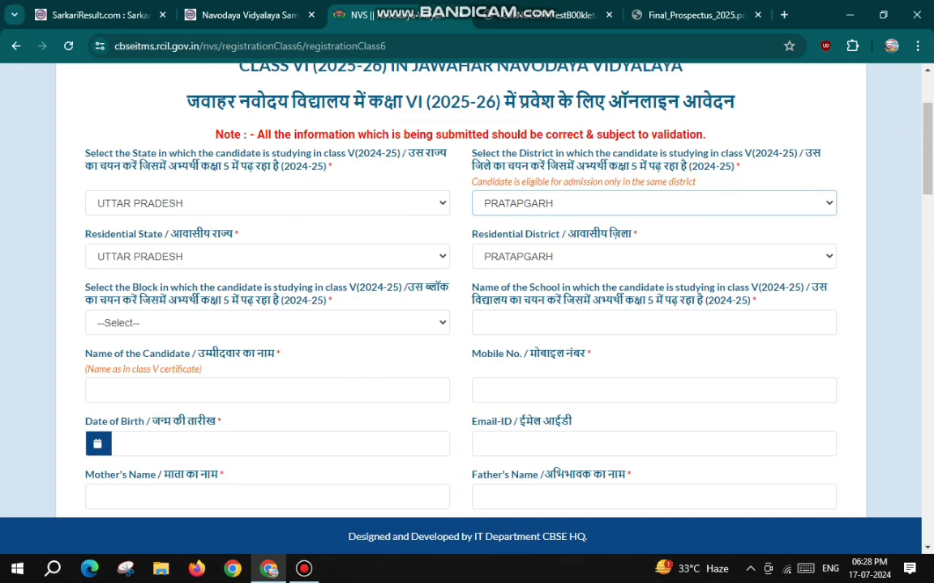
{"action": "left_click_drag", "start_coordinate": [408, 288], "coordinate": [448, 288]}
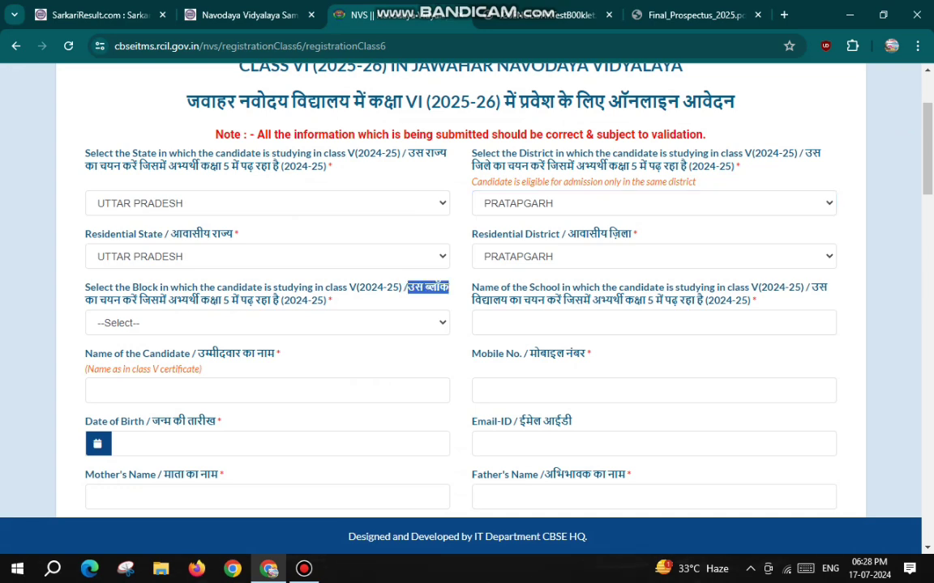
{"action": "left_click", "coordinate": [267, 322]}
{"action": "left_click", "coordinate": [202, 79]}
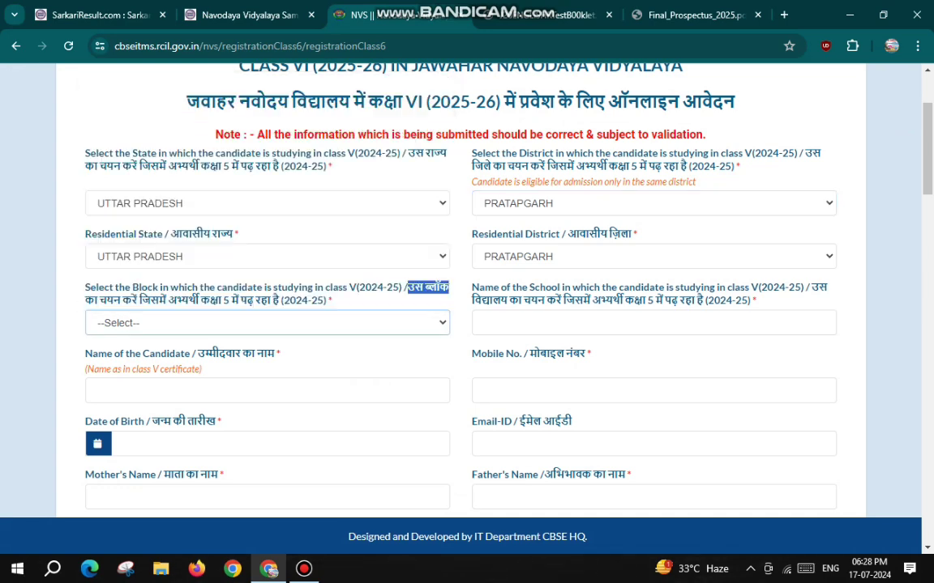
{"action": "key", "text": "Down"}
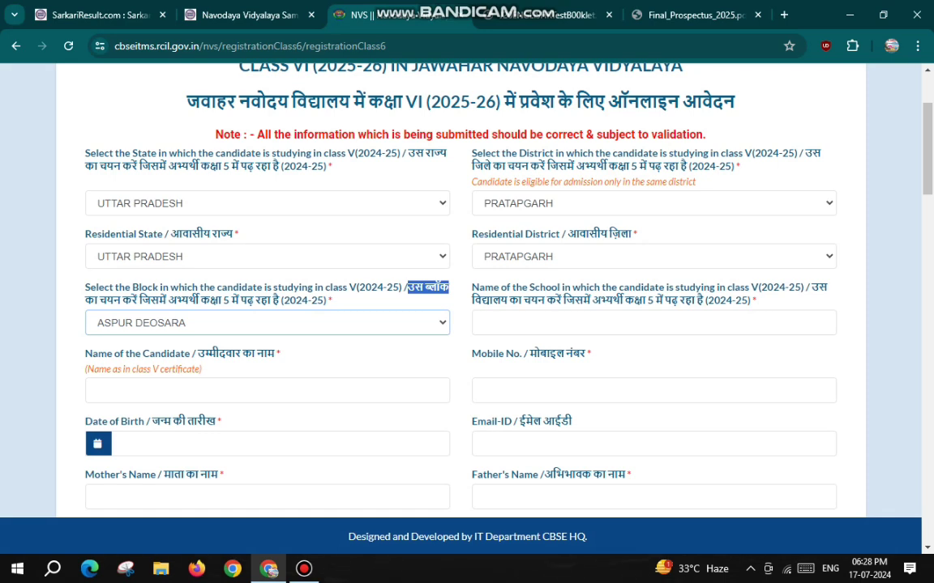
Paste NAV PRABHAT ACADEMY BHAROKHAN PATTI PRATAPGARH as the school name and move to the candidate fields
{"action": "left_click_drag", "start_coordinate": [810, 288], "coordinate": [827, 287]}
{"action": "left_click_drag", "start_coordinate": [472, 300], "coordinate": [752, 300]}
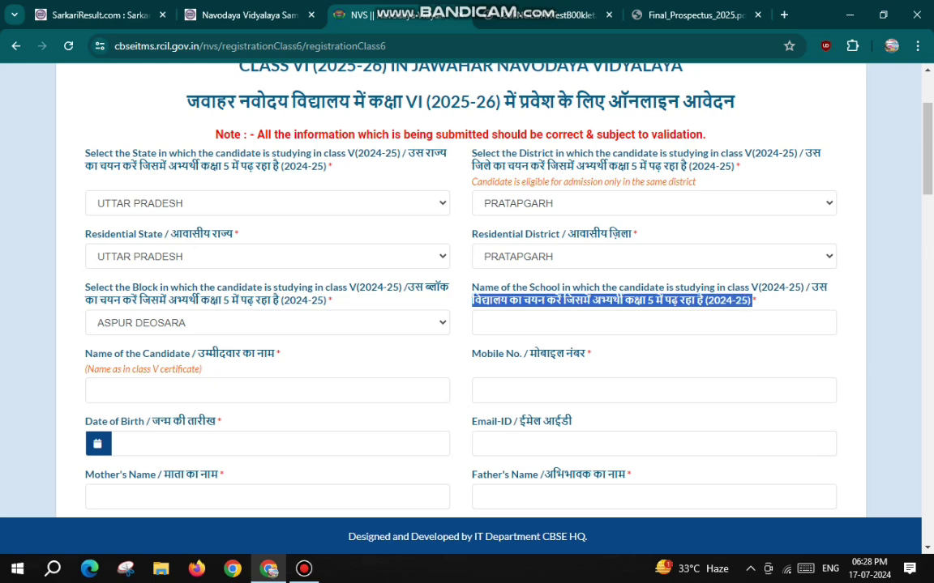
{"action": "left_click", "coordinate": [481, 322]}
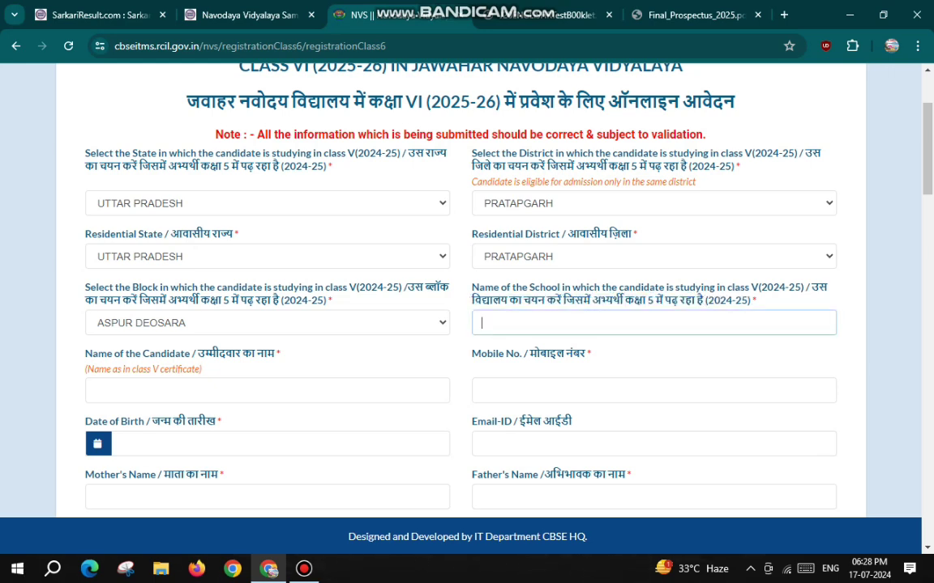
{"action": "type", "text": "NAV PRABHAT ACADEMY BHAROKHAN PATTI PRATAPGARH"}
{"action": "key", "text": "Tab"}
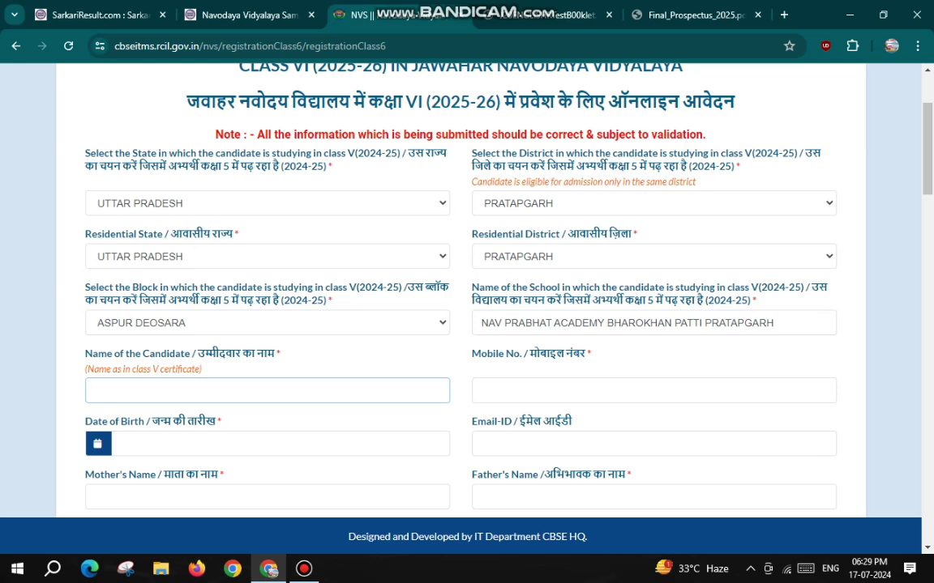
{"action": "left_click_drag", "start_coordinate": [85, 369], "coordinate": [200, 369]}
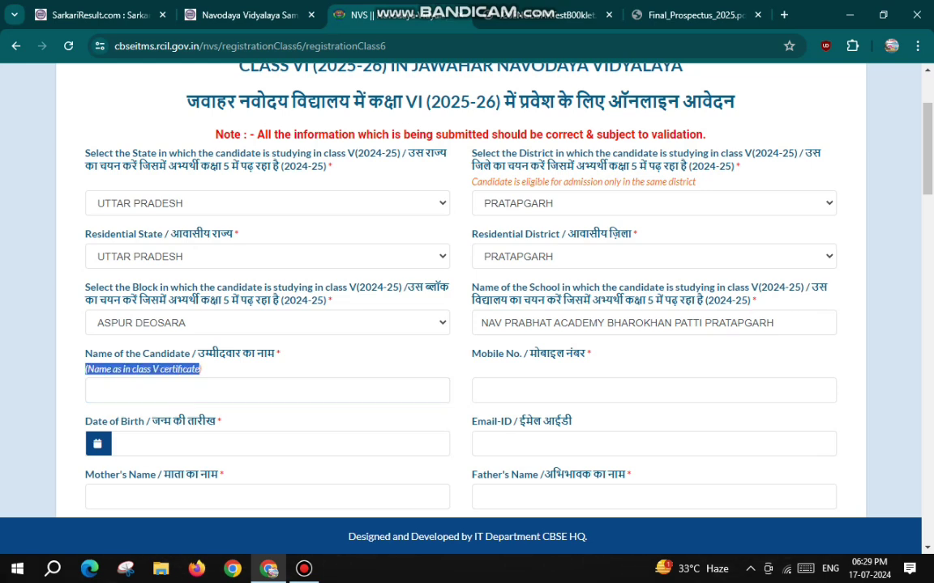
{"action": "left_click", "coordinate": [178, 390]}
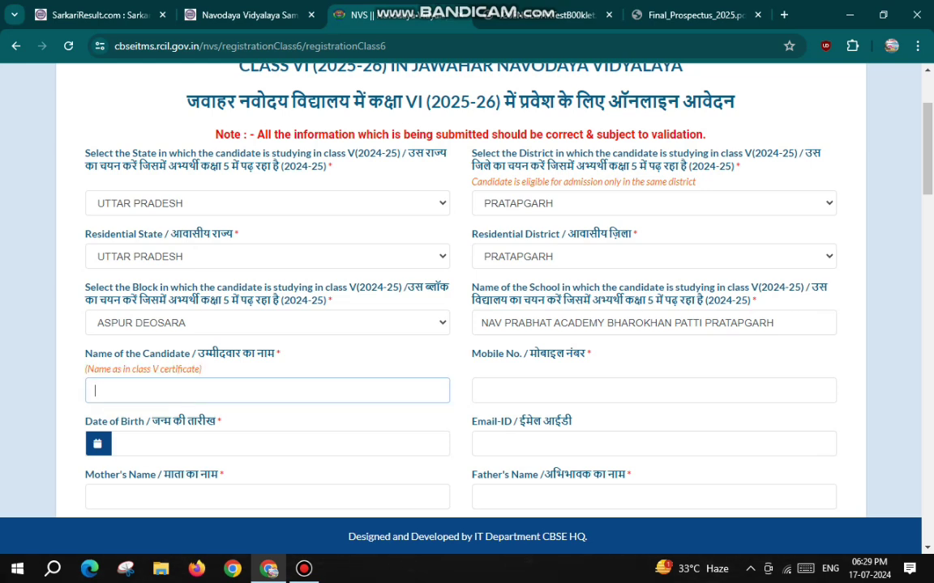
{"action": "left_click", "coordinate": [551, 391]}
{"action": "scroll", "coordinate": [293, 369], "scroll_direction": "down", "scroll_amount": 3}
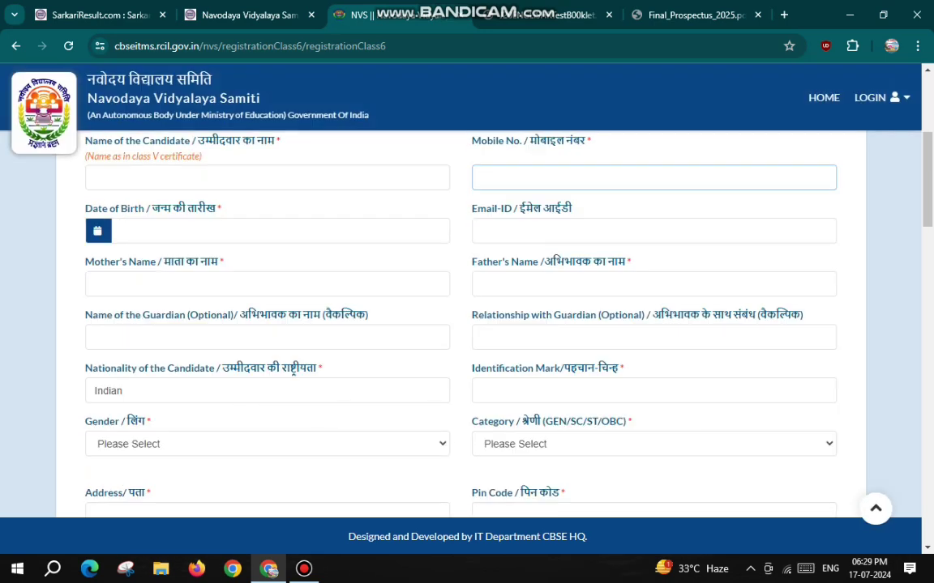
{"action": "key", "text": "Tab"}
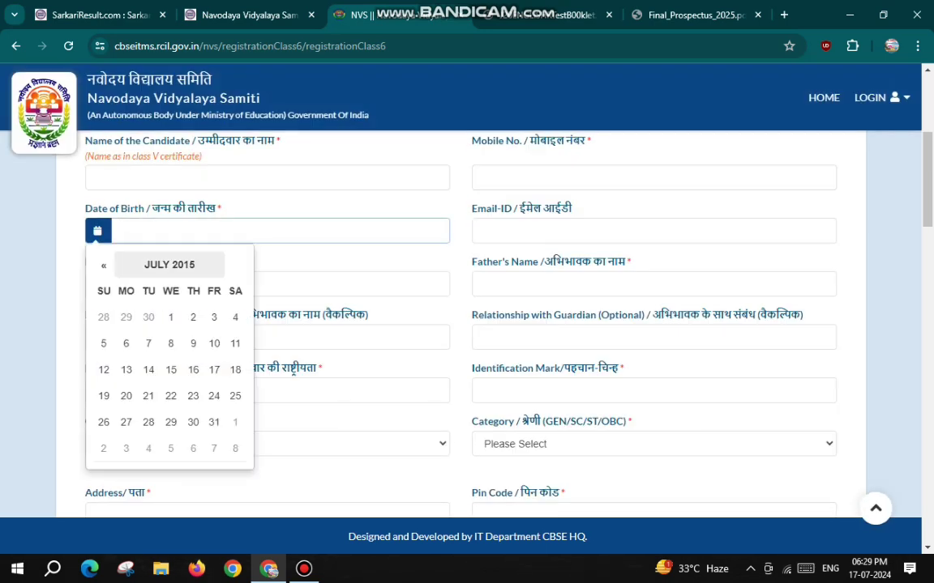
{"action": "left_click", "coordinate": [170, 264]}
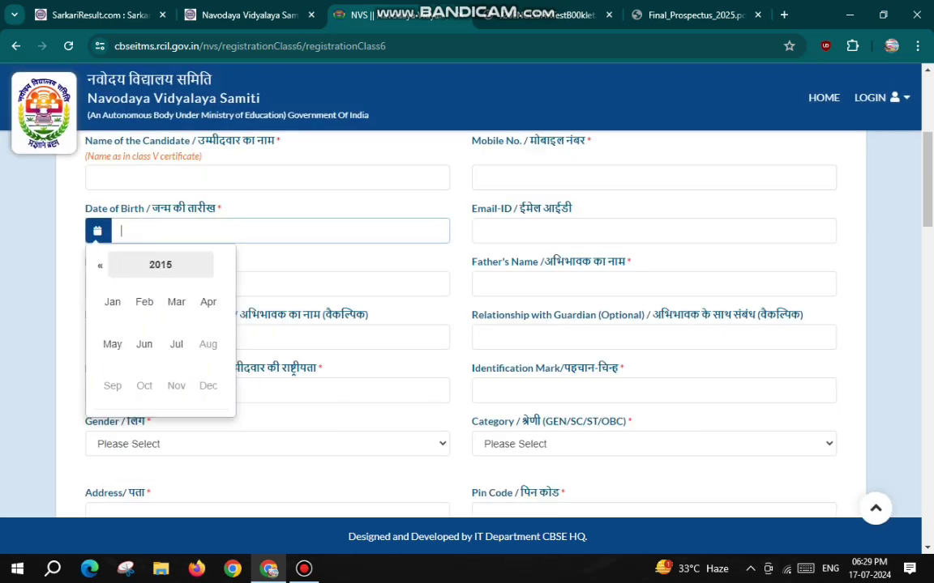
{"action": "left_click", "coordinate": [161, 265]}
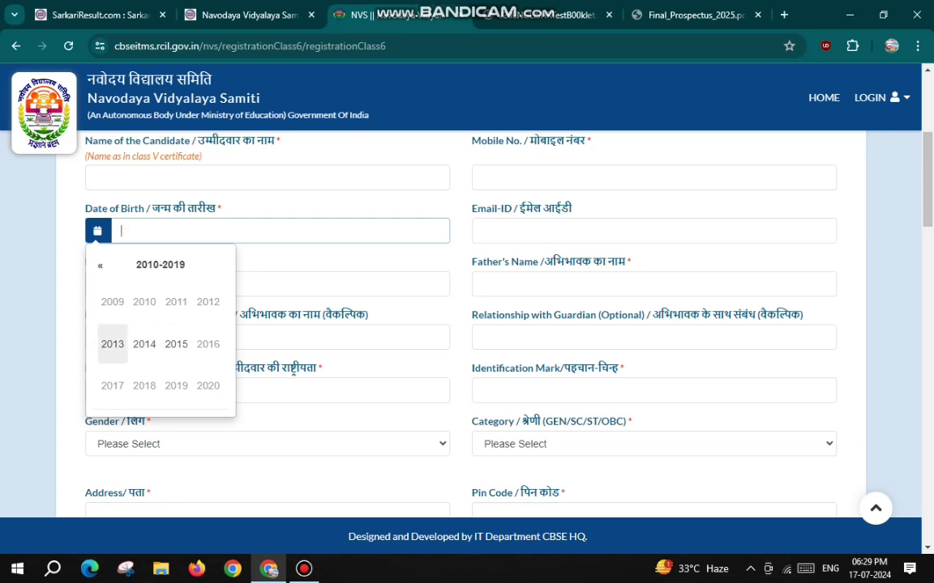
{"action": "left_click", "coordinate": [112, 343]}
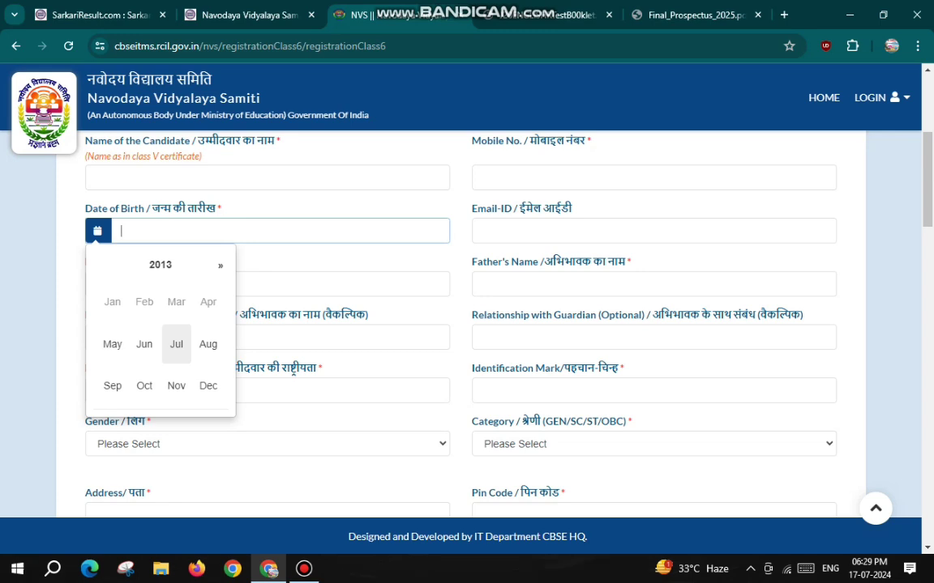
{"action": "left_click", "coordinate": [176, 386]}
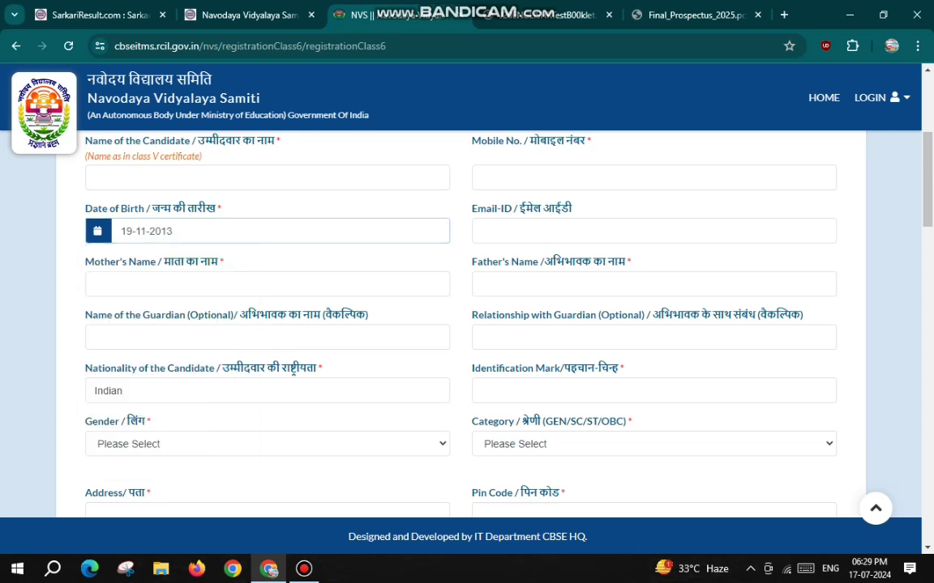
{"action": "left_click", "coordinate": [148, 395]}
Move past the email and parent fields and enter MOLE ON NECK as the identification mark
{"action": "key", "text": "Tab"}
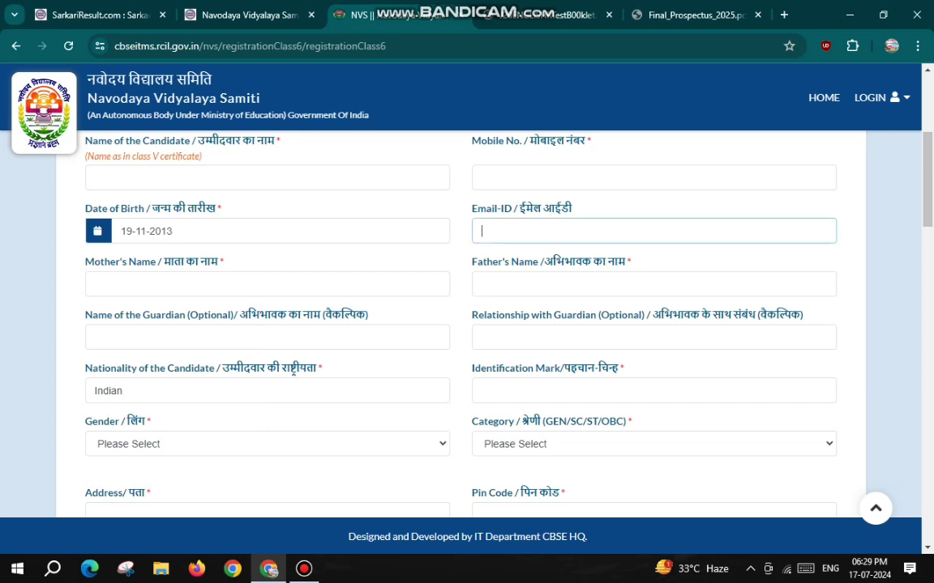
{"action": "key", "text": "Tab"}
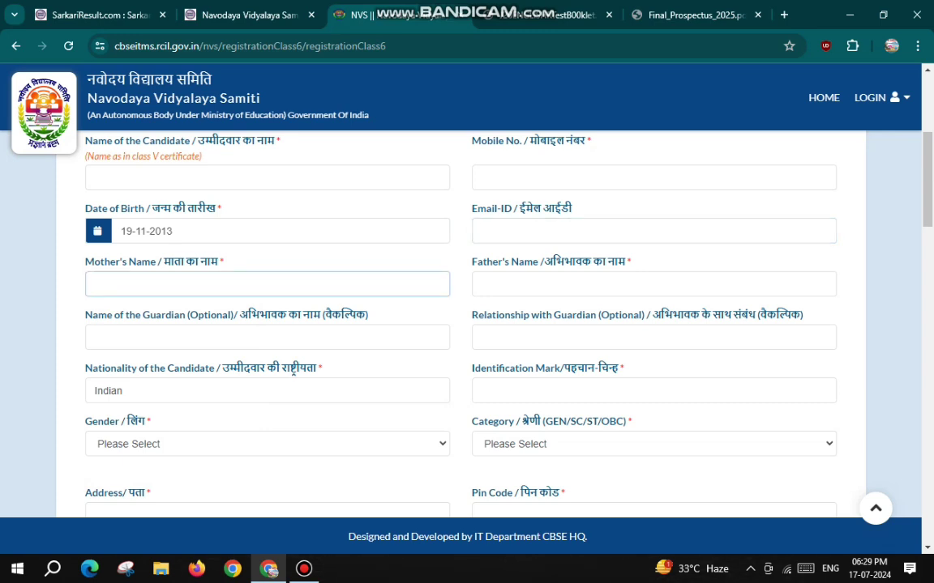
{"action": "key", "text": "Tab"}
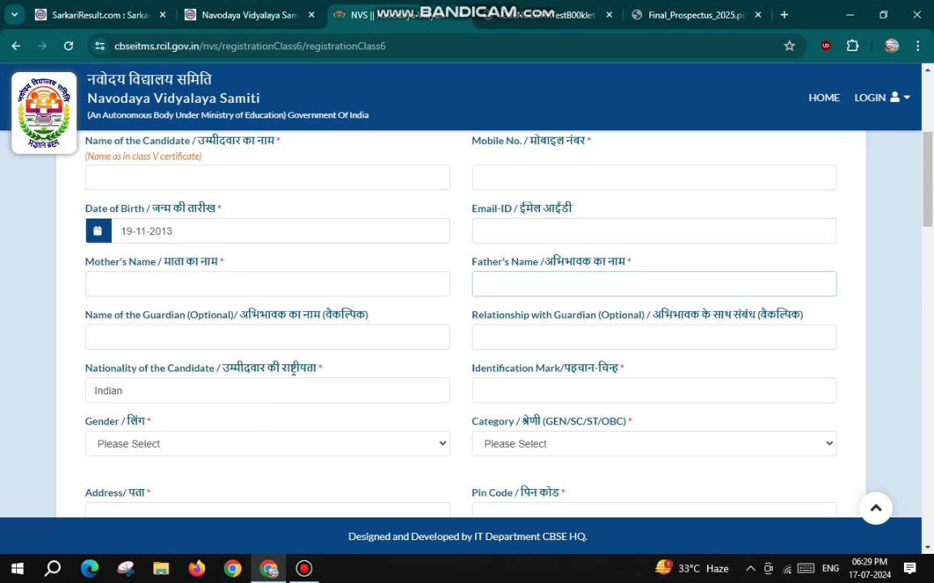
{"action": "key", "text": "Tab"}
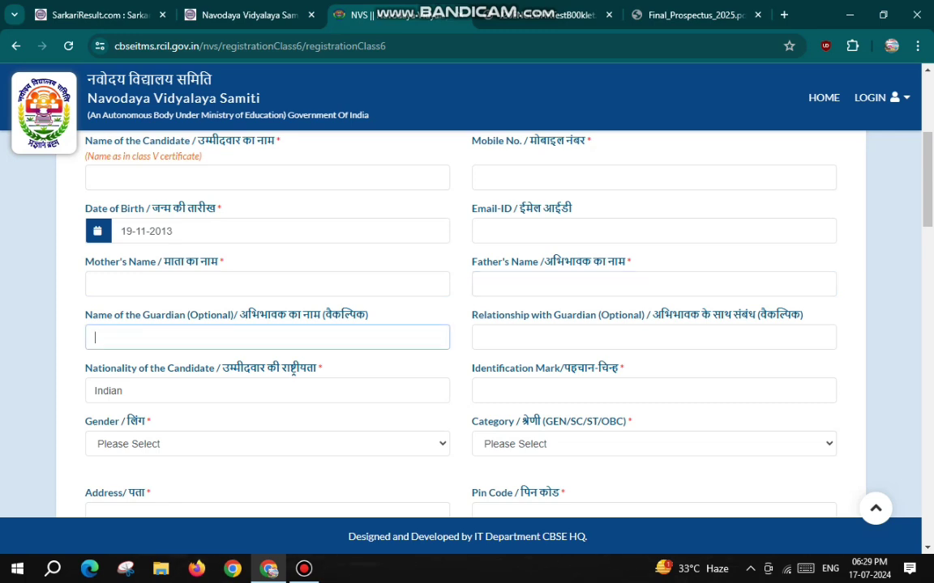
{"action": "key", "text": "Tab"}
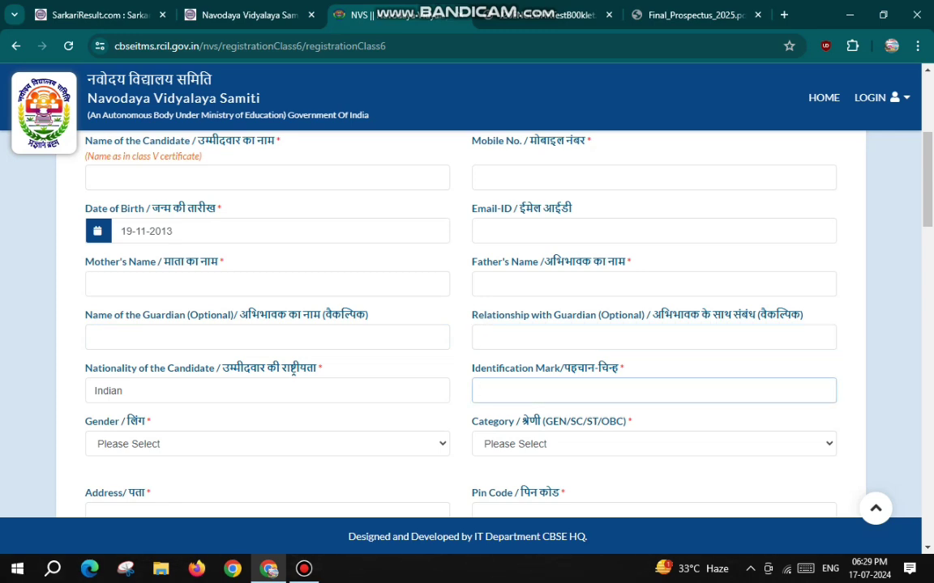
{"action": "type", "text": "MOLE ON NECK"}
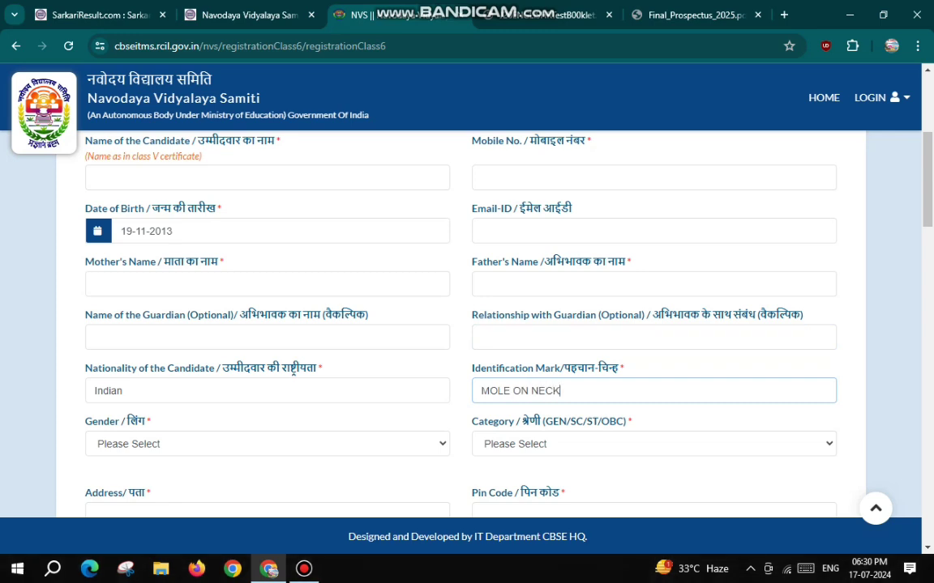
Set gender Male, category OBC and pin code 230135
{"action": "scroll", "coordinate": [467, 324], "scroll_direction": "down", "scroll_amount": 2}
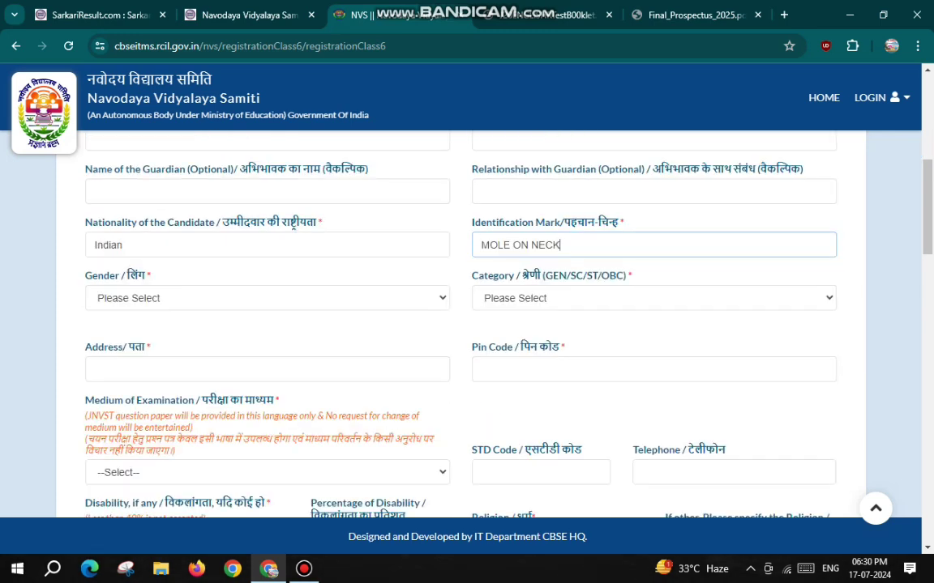
{"action": "left_click", "coordinate": [267, 298]}
{"action": "left_click", "coordinate": [121, 329]}
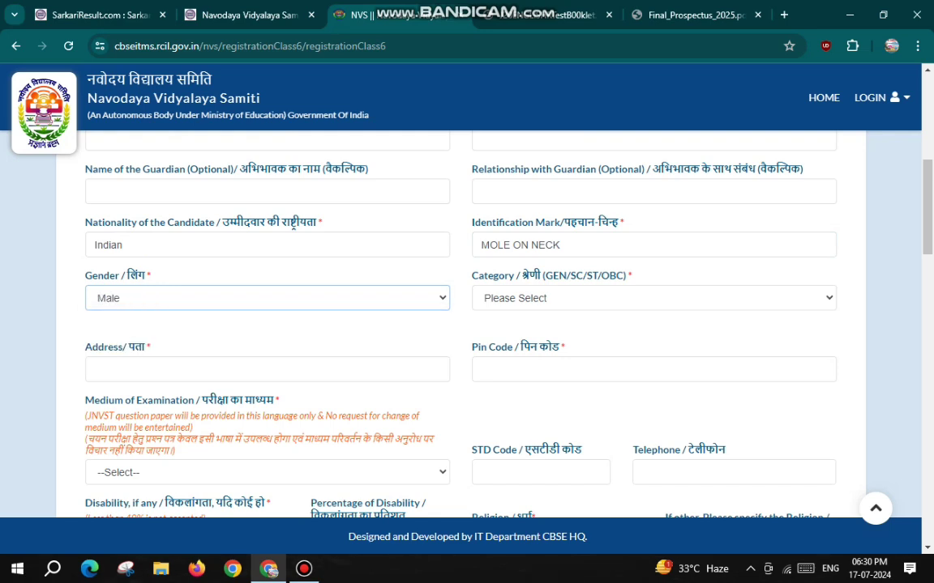
{"action": "left_click", "coordinate": [653, 297]}
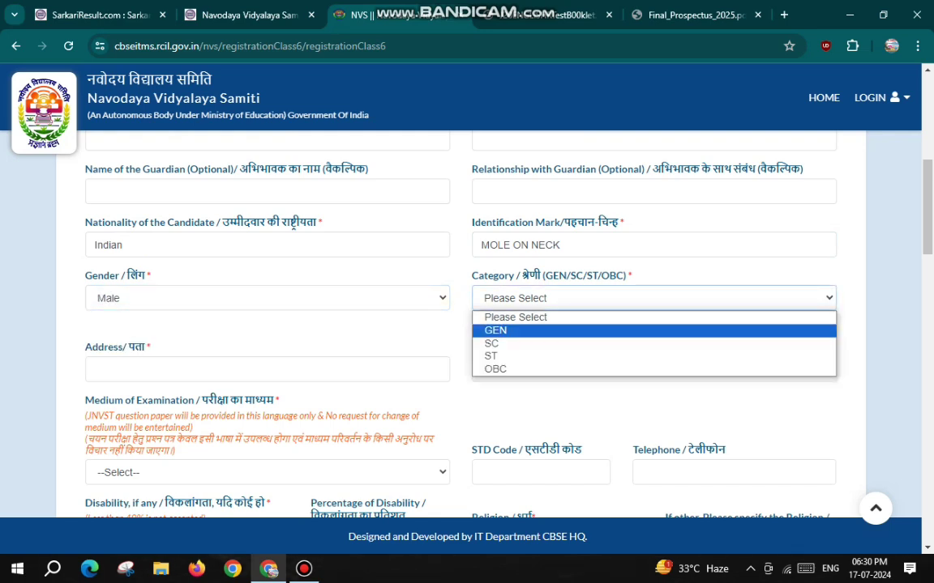
{"action": "left_click", "coordinate": [495, 369]}
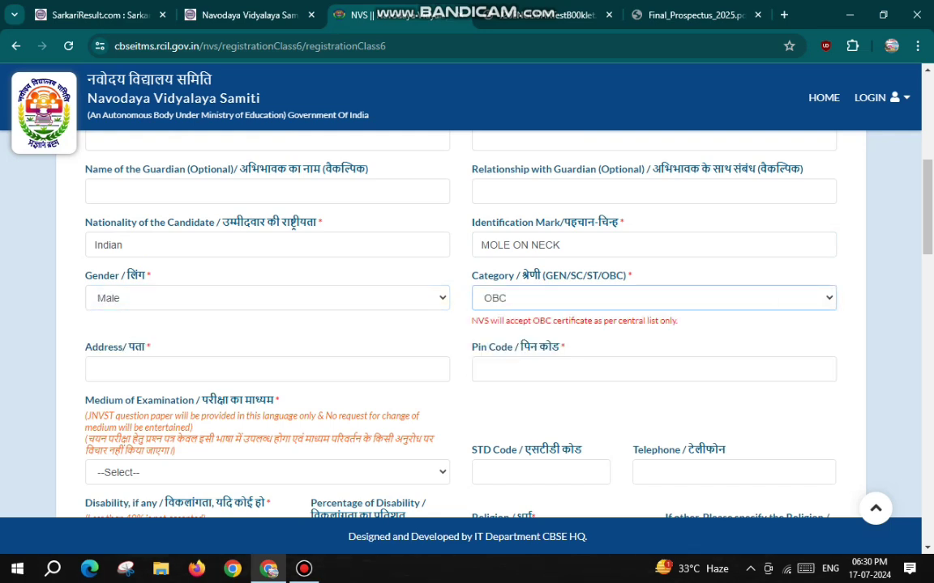
{"action": "left_click", "coordinate": [96, 370]}
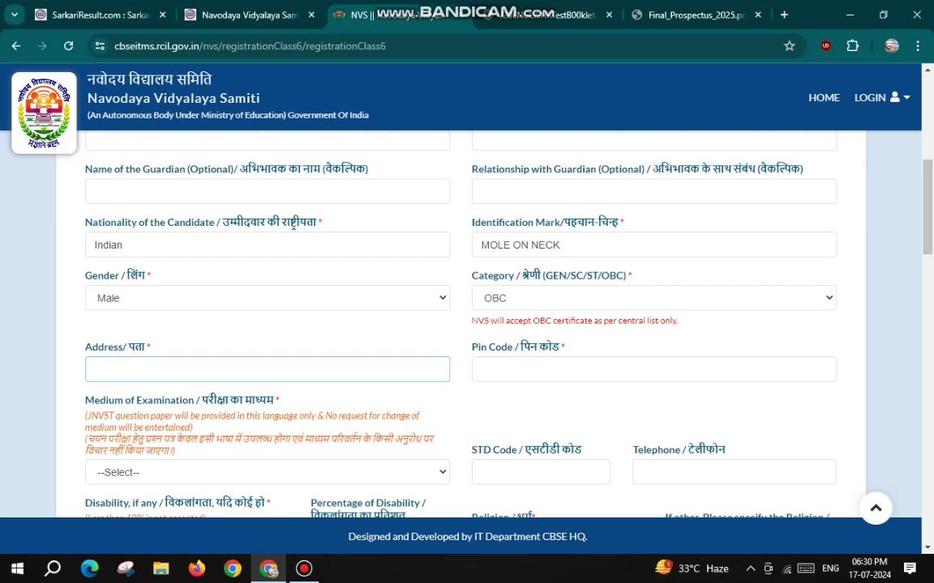
{"action": "left_click", "coordinate": [482, 369]}
{"action": "type", "text": "230135"}
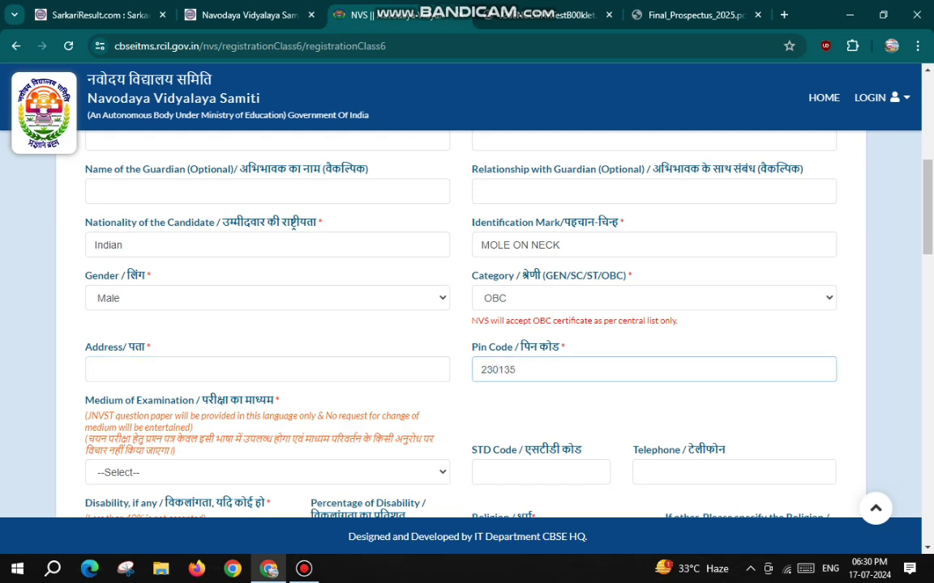
{"action": "left_click", "coordinate": [600, 412]}
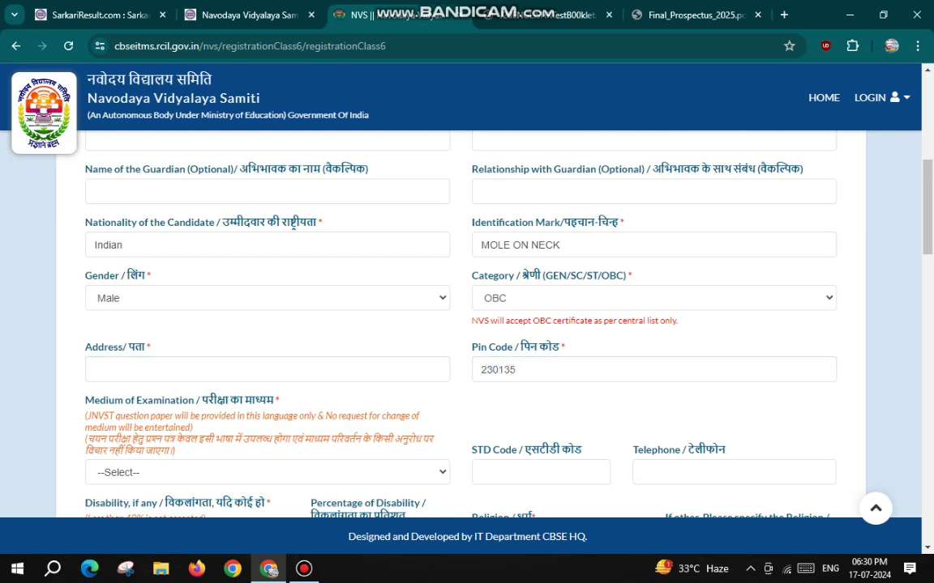
Choose HINDI as the exam medium and Hinduism as the religion
{"action": "scroll", "coordinate": [467, 324], "scroll_direction": "down", "scroll_amount": 2}
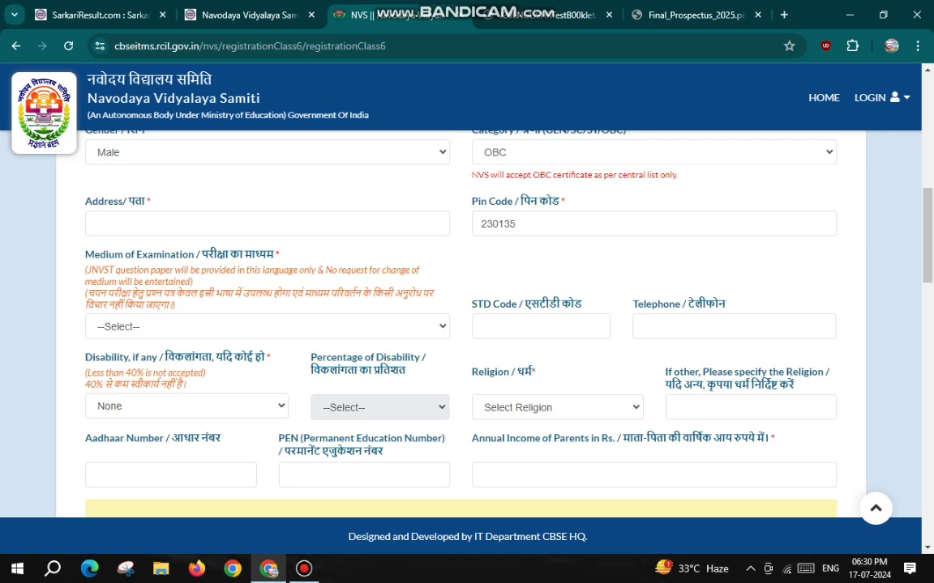
{"action": "left_click_drag", "start_coordinate": [86, 293], "coordinate": [175, 305]}
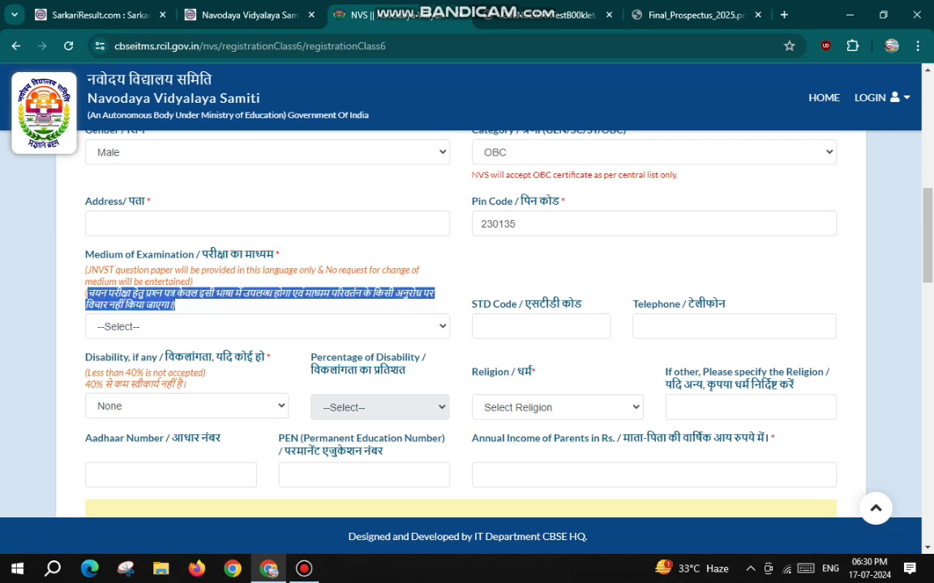
{"action": "left_click", "coordinate": [176, 327]}
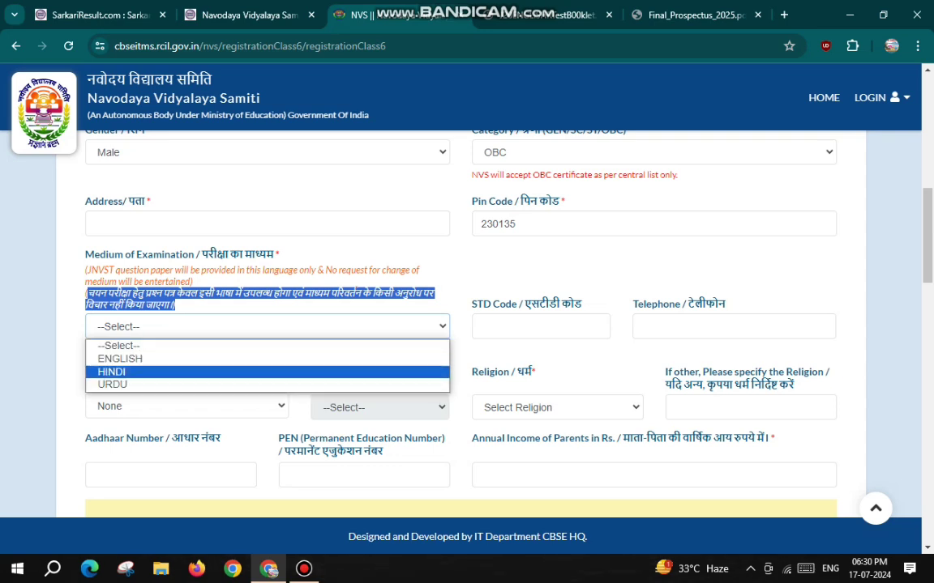
{"action": "key", "text": "Return"}
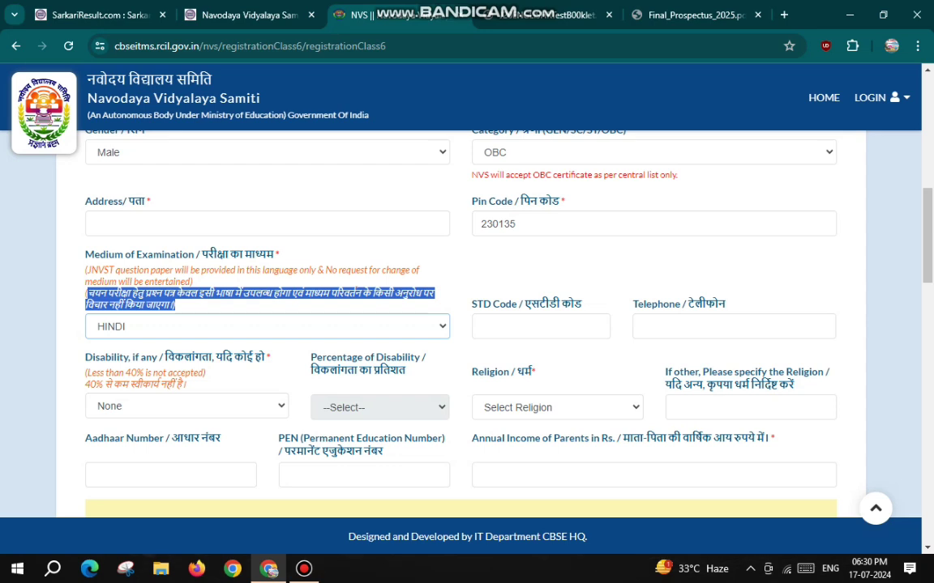
{"action": "left_click", "coordinate": [540, 326]}
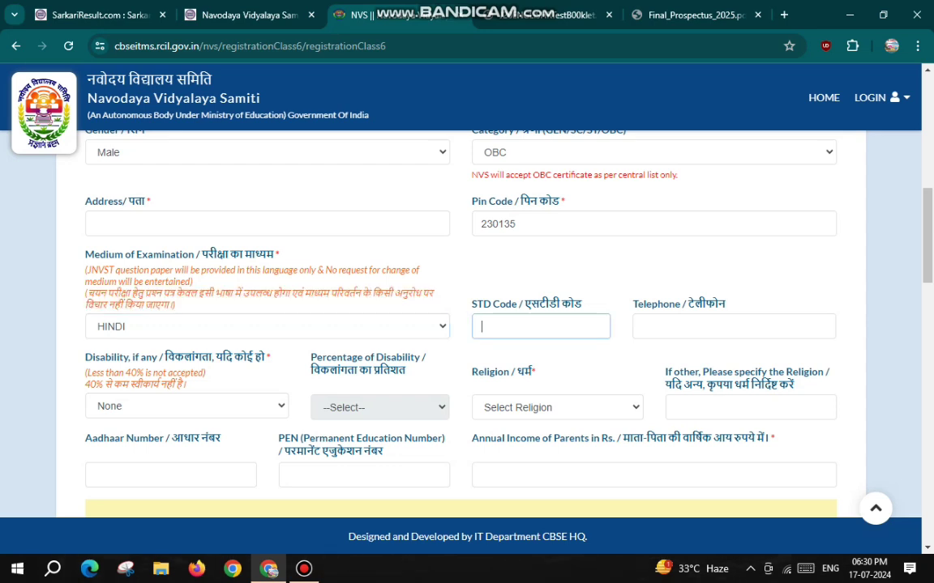
{"action": "left_click", "coordinate": [733, 327]}
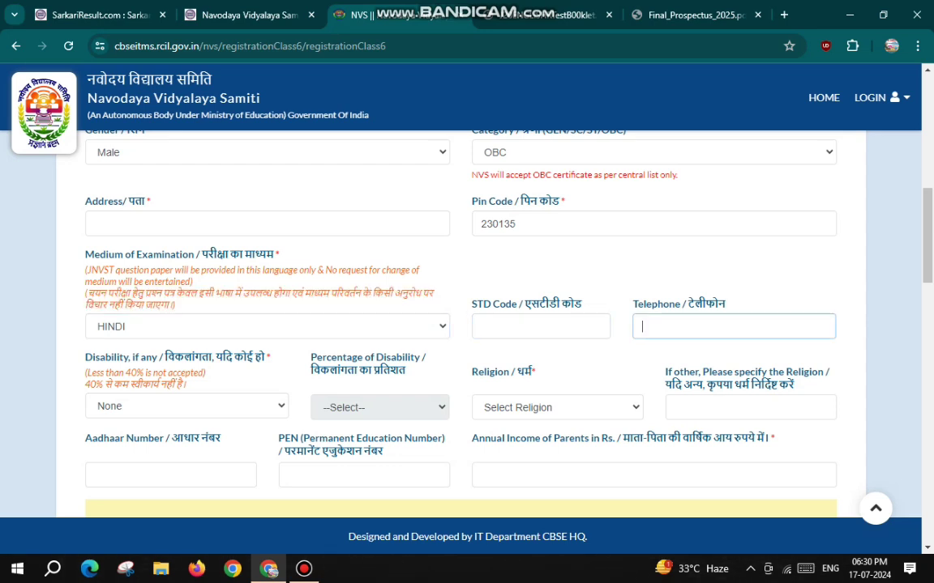
{"action": "left_click_drag", "start_coordinate": [165, 358], "coordinate": [254, 357]}
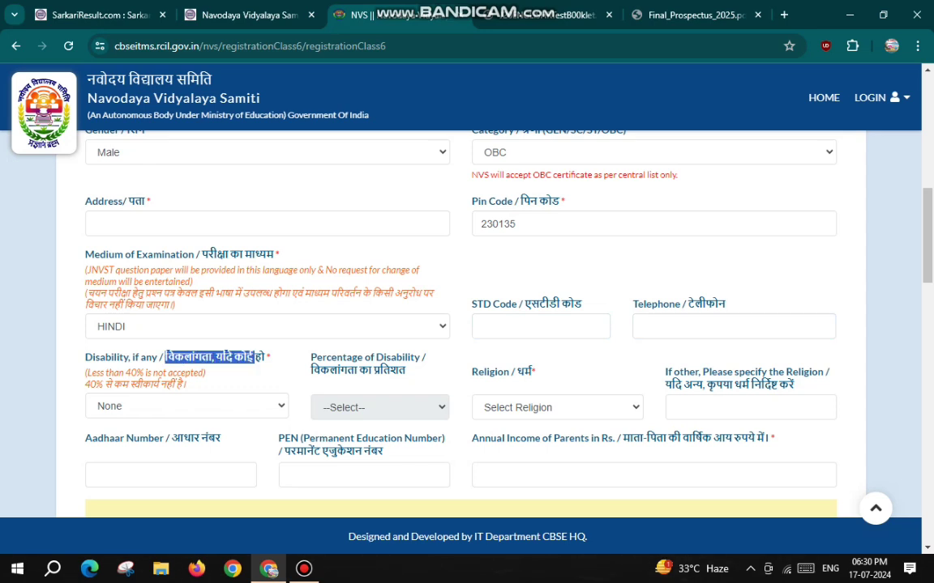
{"action": "left_click", "coordinate": [557, 408]}
{"action": "key", "text": "Down"}
{"action": "key", "text": "Down"}
{"action": "key", "text": "Down"}
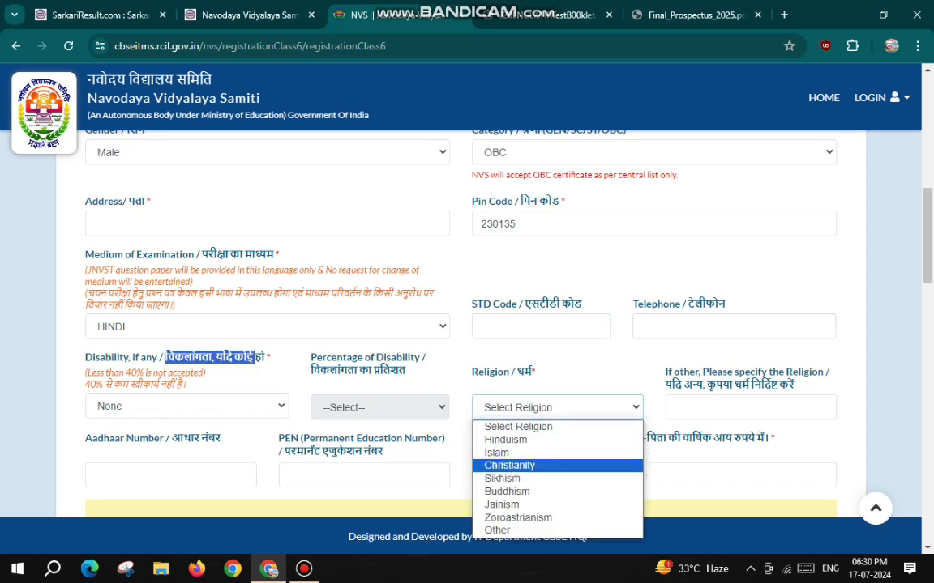
{"action": "key", "text": "Up"}
{"action": "key", "text": "Up"}
{"action": "key", "text": "Up"}
{"action": "key", "text": "Up"}
{"action": "key", "text": "Up"}
{"action": "key", "text": "Down"}
{"action": "key", "text": "Return"}
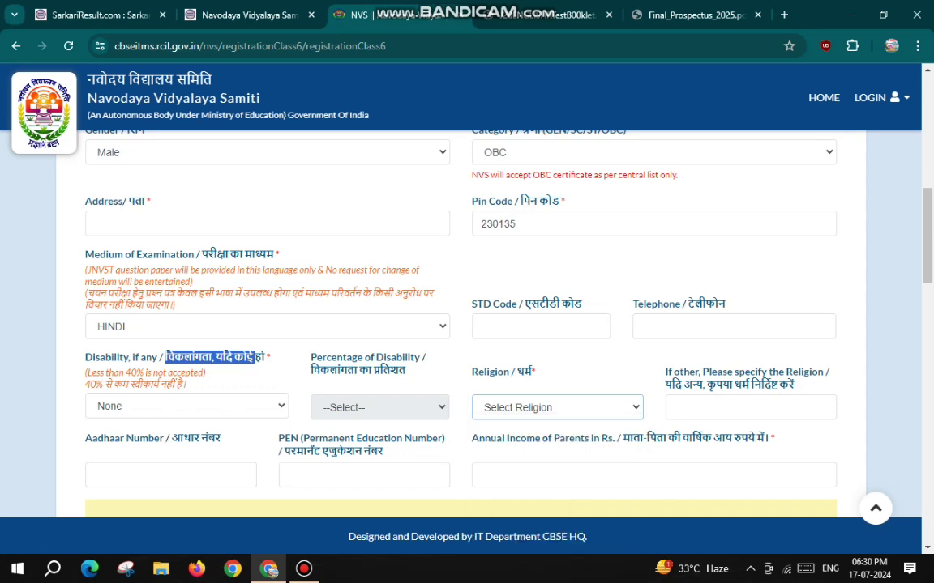
Enter 46000 as the annual parental income
{"action": "scroll", "coordinate": [466, 324], "scroll_direction": "down", "scroll_amount": 2}
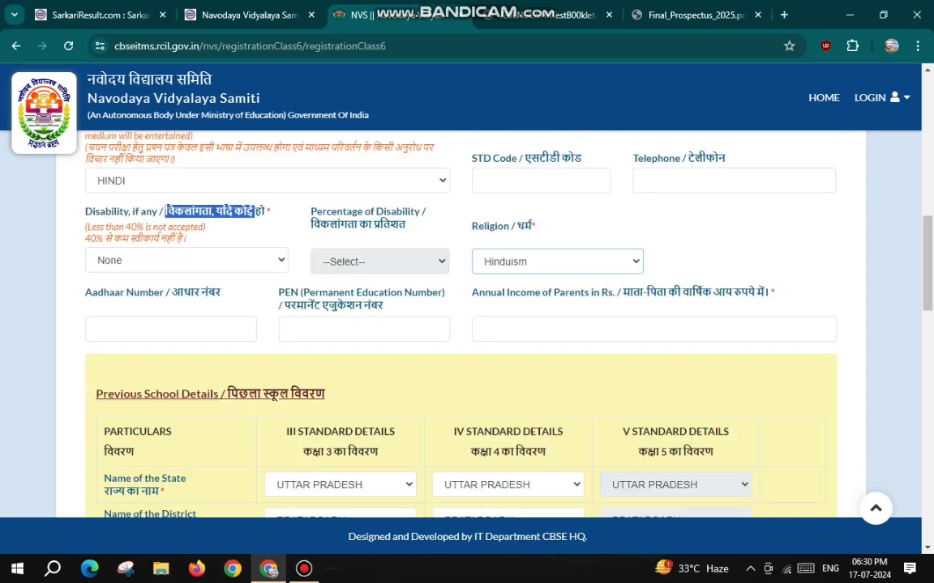
{"action": "left_click_drag", "start_coordinate": [85, 292], "coordinate": [220, 292]}
{"action": "left_click", "coordinate": [129, 329]}
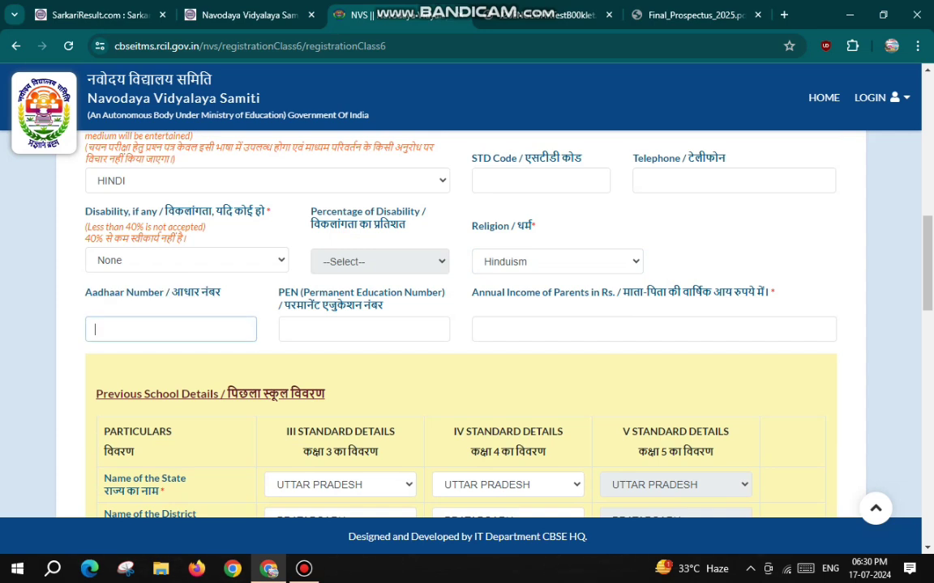
{"action": "left_click_drag", "start_coordinate": [279, 292], "coordinate": [380, 306]}
{"action": "left_click", "coordinate": [381, 305]}
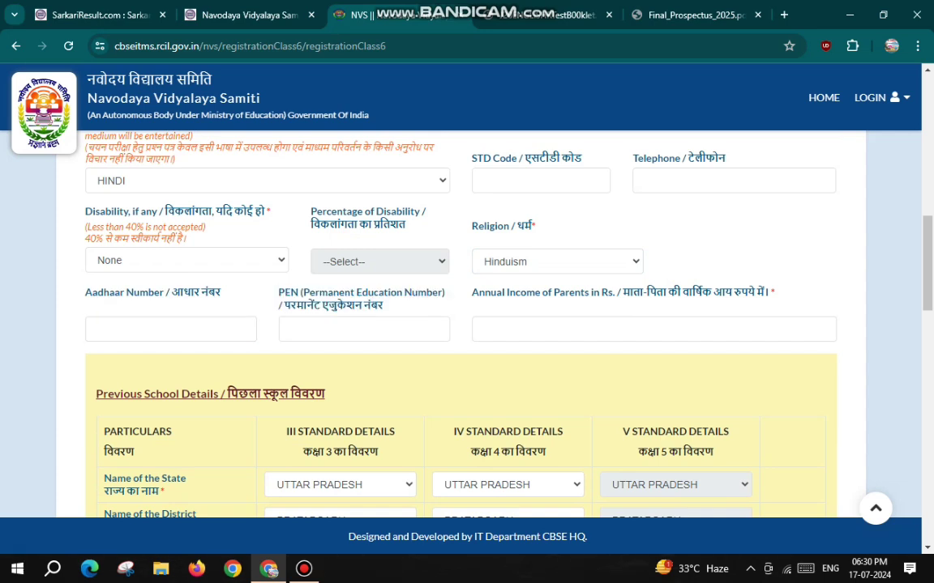
{"action": "left_click_drag", "start_coordinate": [478, 292], "coordinate": [774, 292]}
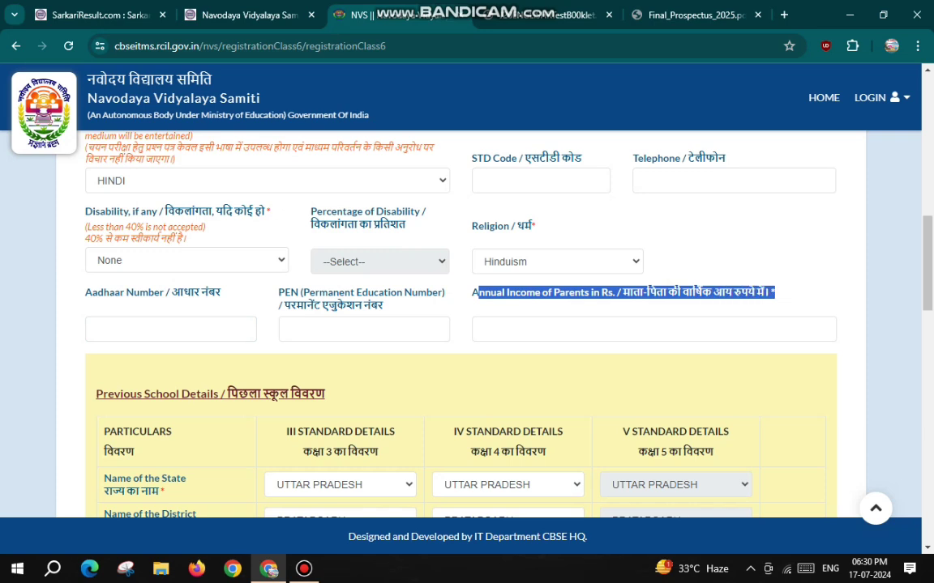
{"action": "left_click", "coordinate": [653, 329]}
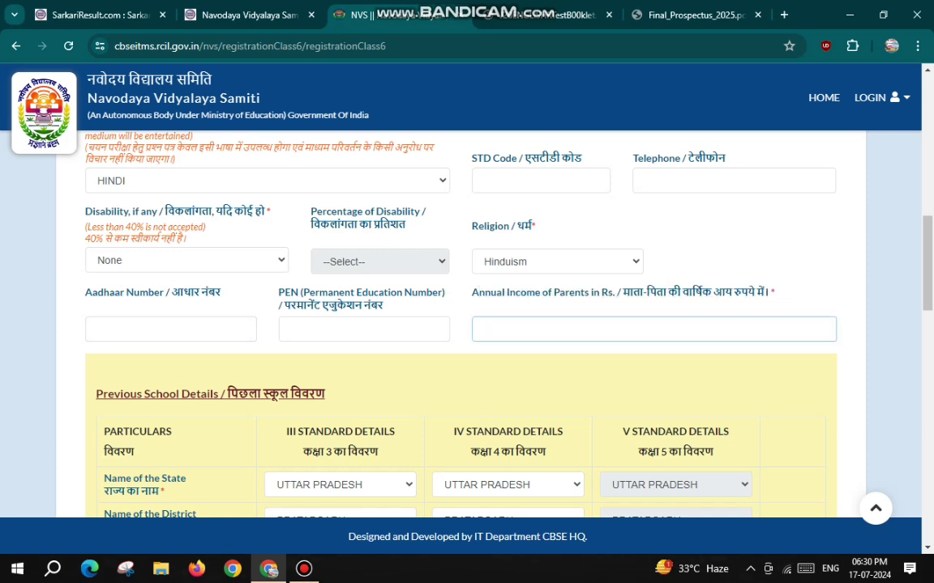
{"action": "type", "text": "46000"}
Enter village 'bharokhan' and school name 'nav prabhat academy' for class 3
{"action": "scroll", "coordinate": [458, 296], "scroll_direction": "down", "scroll_amount": 2}
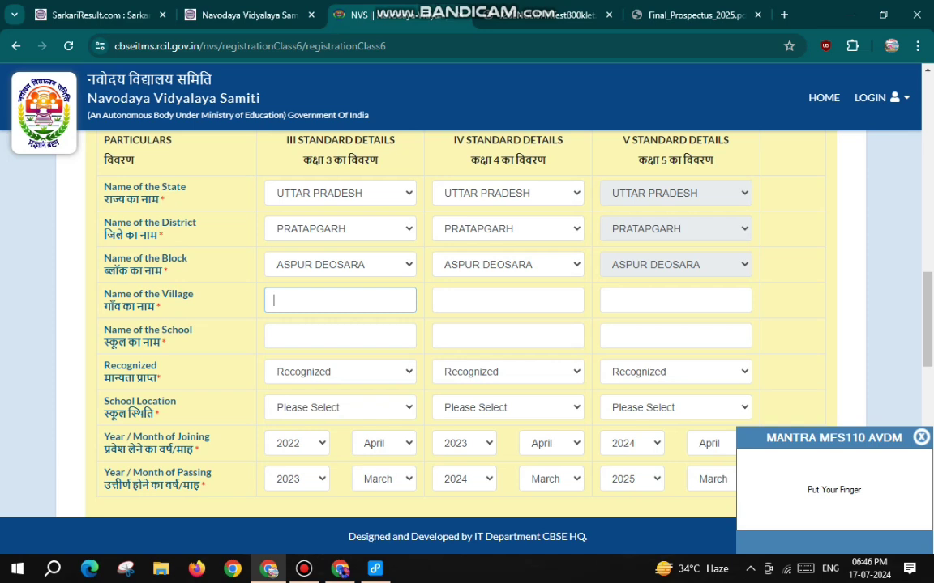
{"action": "type", "text": "bharokhan"}
{"action": "left_click", "coordinate": [341, 336]}
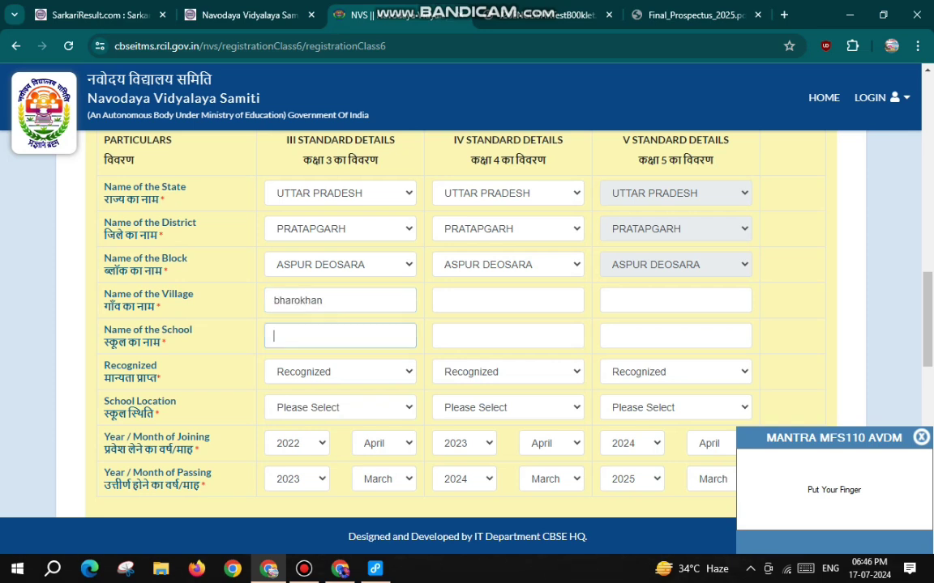
{"action": "type", "text": "nay prabhat acad"}
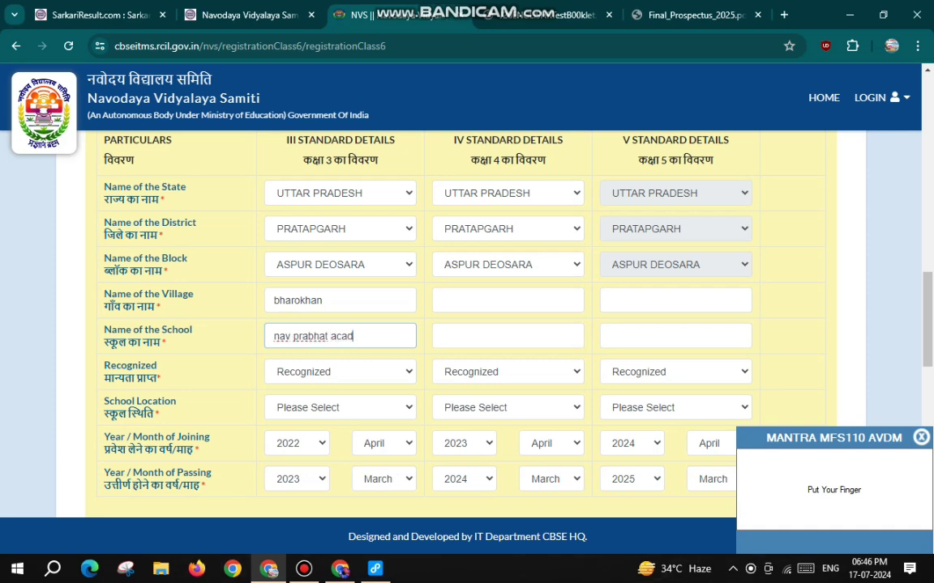
{"action": "type", "text": "emy"}
{"action": "left_click", "coordinate": [507, 301]}
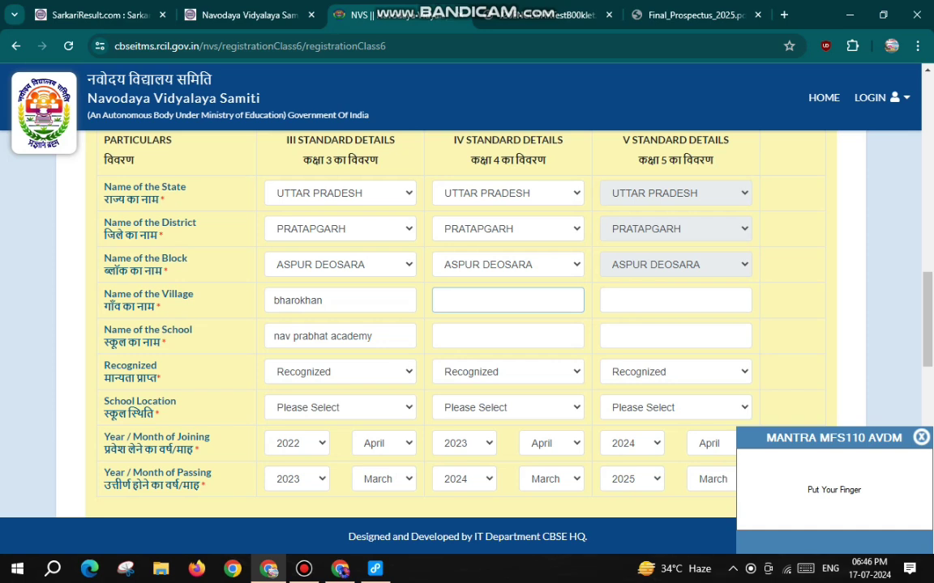
Keep the class 3 school Recognized and set its location to Rural
{"action": "left_click", "coordinate": [340, 226]}
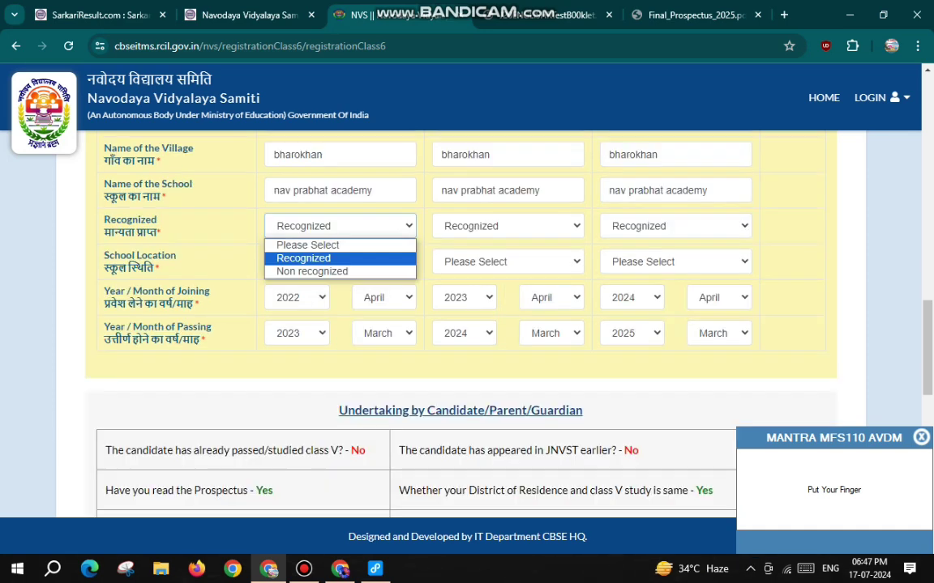
{"action": "left_click", "coordinate": [324, 258]}
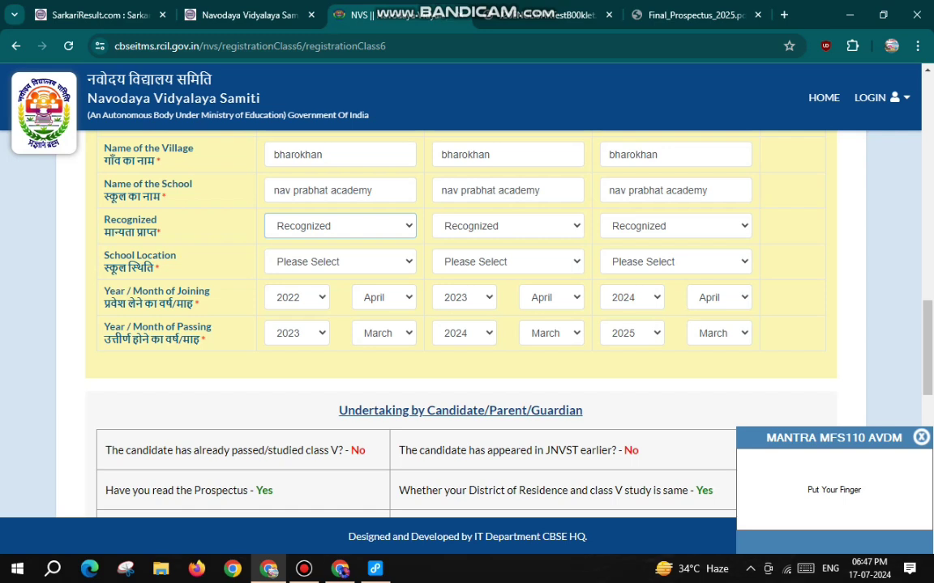
{"action": "left_click_drag", "start_coordinate": [109, 256], "coordinate": [161, 269]}
{"action": "left_click", "coordinate": [341, 262]}
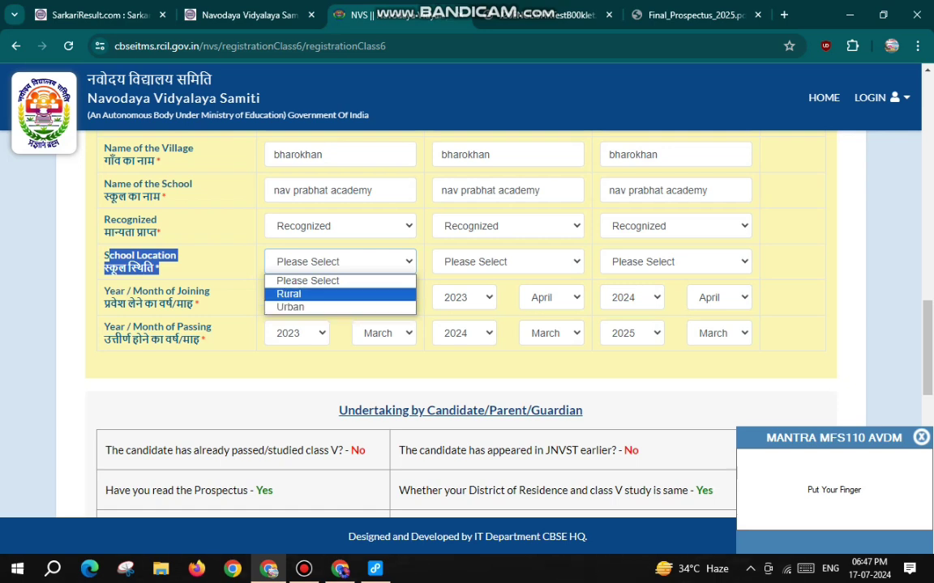
{"action": "left_click", "coordinate": [289, 294]}
Set the class 4 and class 5 school locations to Rural
{"action": "left_click", "coordinate": [508, 262]}
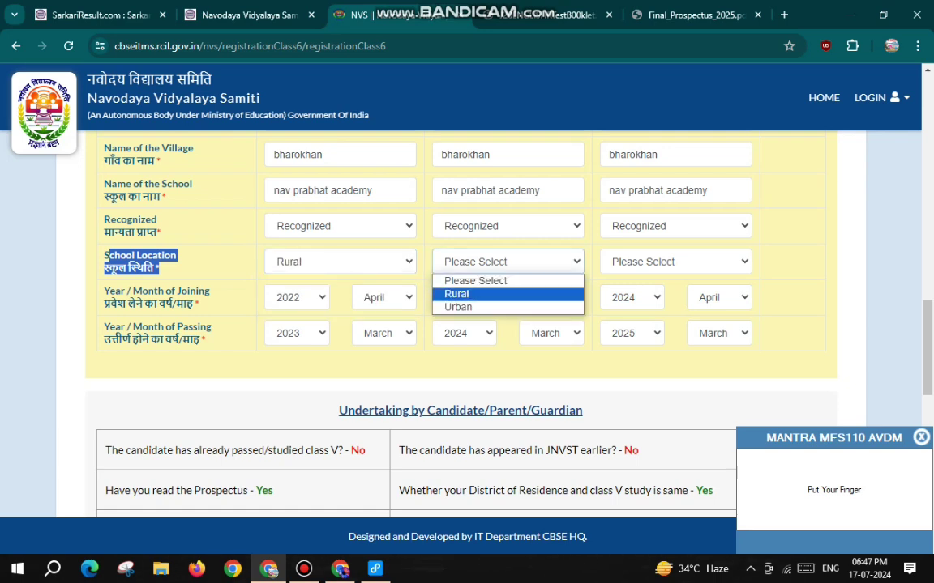
{"action": "left_click", "coordinate": [457, 293]}
{"action": "left_click", "coordinate": [675, 261]}
{"action": "key", "text": "Down"}
{"action": "key", "text": "Return"}
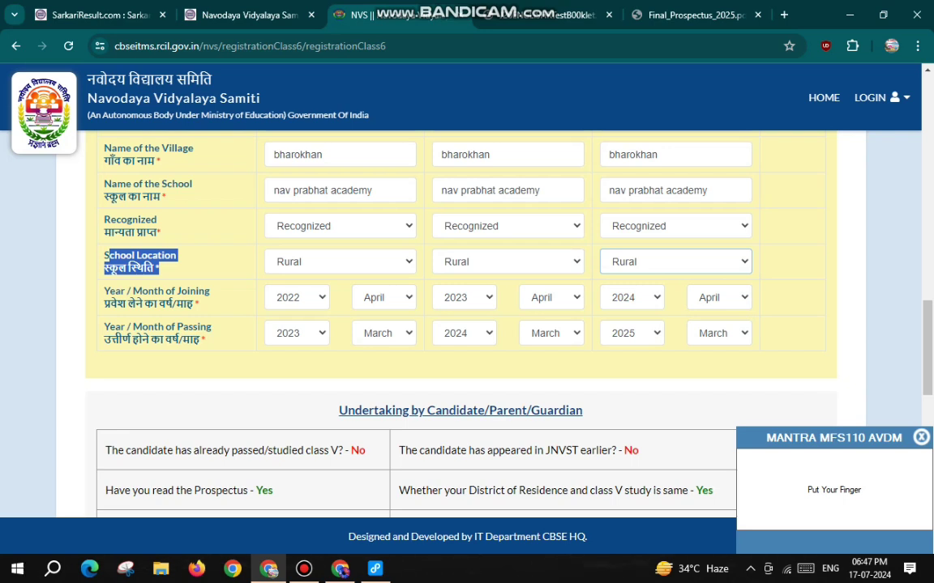
{"action": "scroll", "coordinate": [467, 324], "scroll_direction": "down", "scroll_amount": 3}
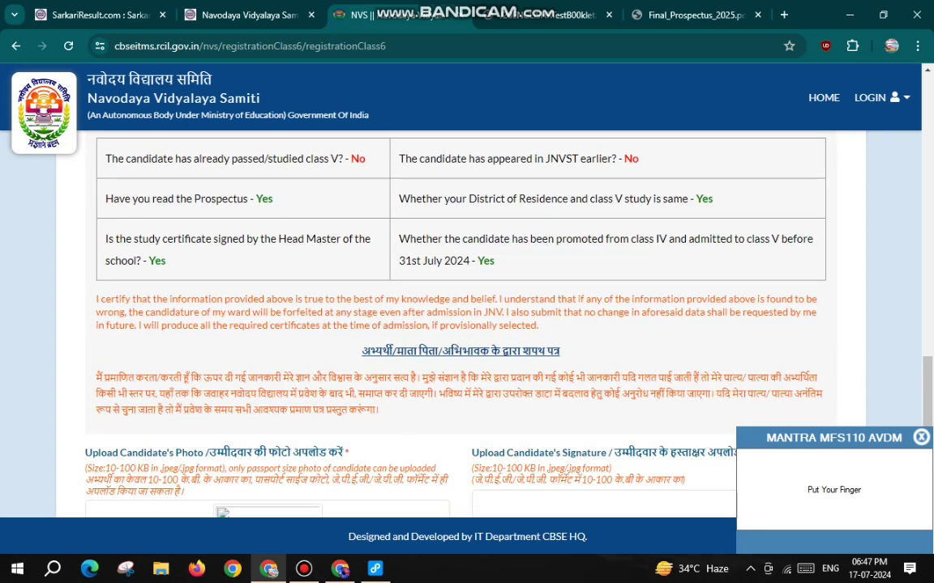
{"action": "scroll", "coordinate": [467, 324], "scroll_direction": "down", "scroll_amount": 2}
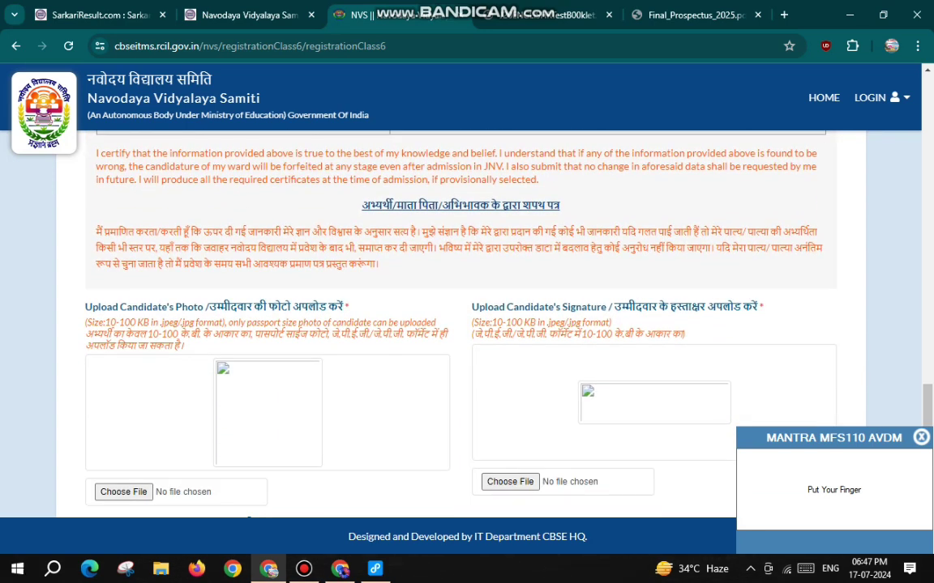
{"action": "left_click_drag", "start_coordinate": [361, 205], "coordinate": [559, 205]}
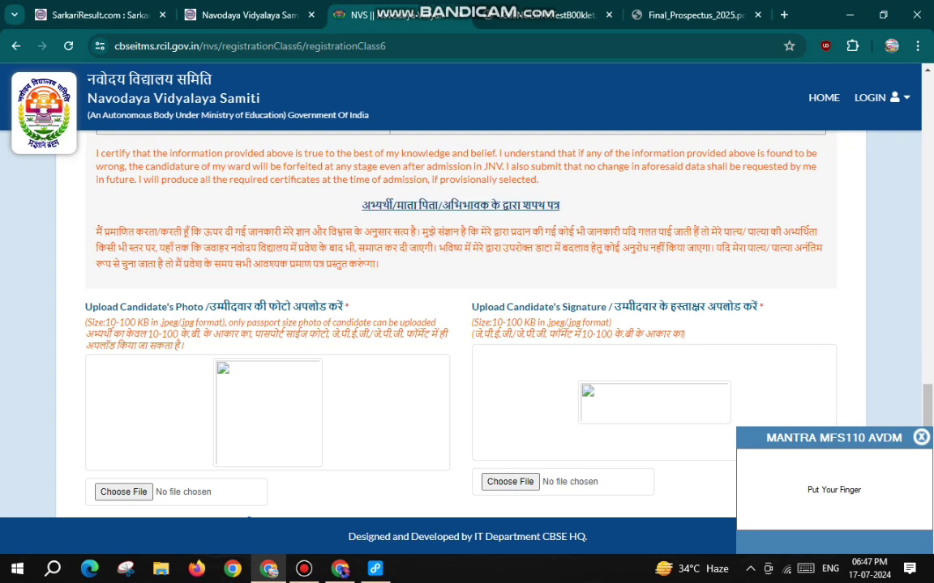
{"action": "left_click_drag", "start_coordinate": [148, 334], "coordinate": [207, 323]}
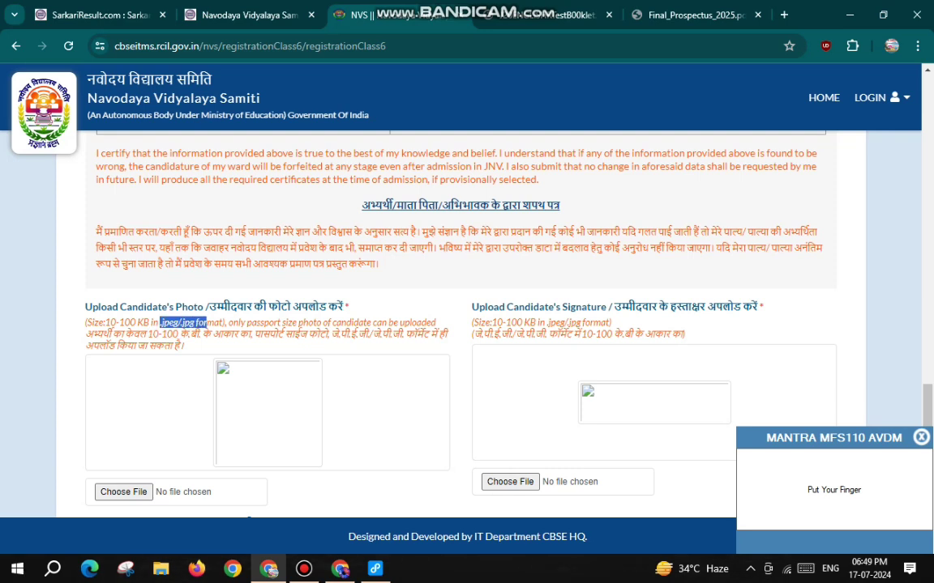
{"action": "left_click_drag", "start_coordinate": [621, 306], "coordinate": [741, 306]}
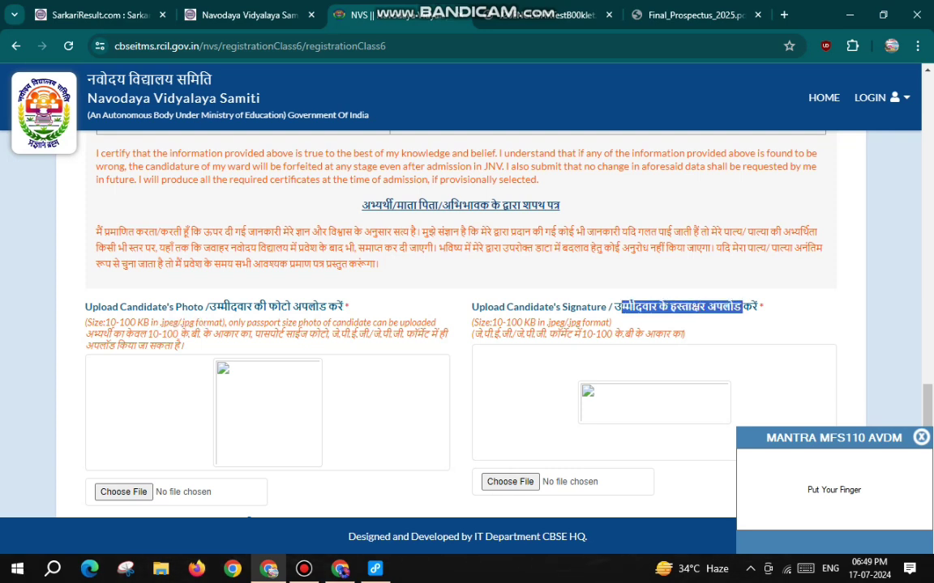
{"action": "left_click_drag", "start_coordinate": [581, 333], "coordinate": [612, 333]}
{"action": "scroll", "coordinate": [612, 333], "scroll_direction": "down", "scroll_amount": 2}
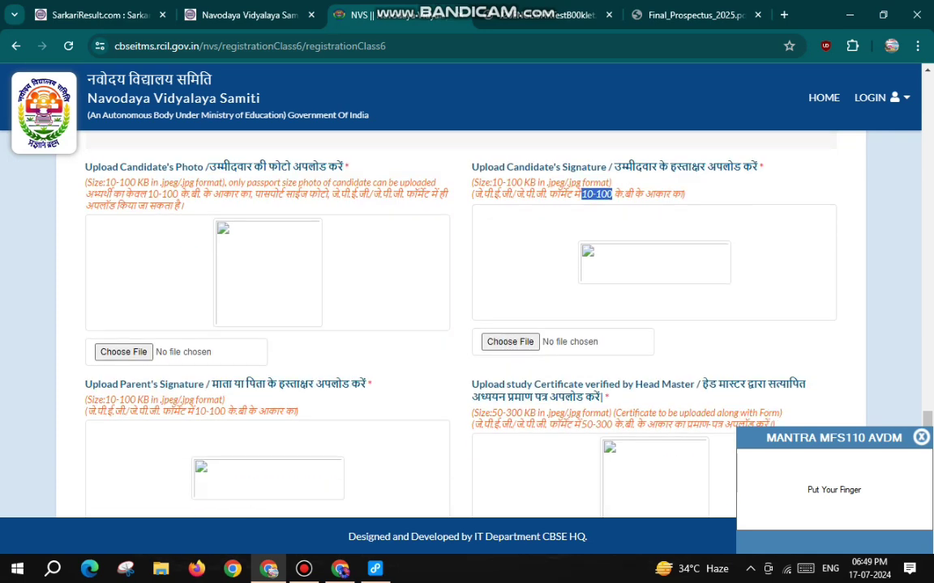
{"action": "scroll", "coordinate": [459, 324], "scroll_direction": "down", "scroll_amount": 2}
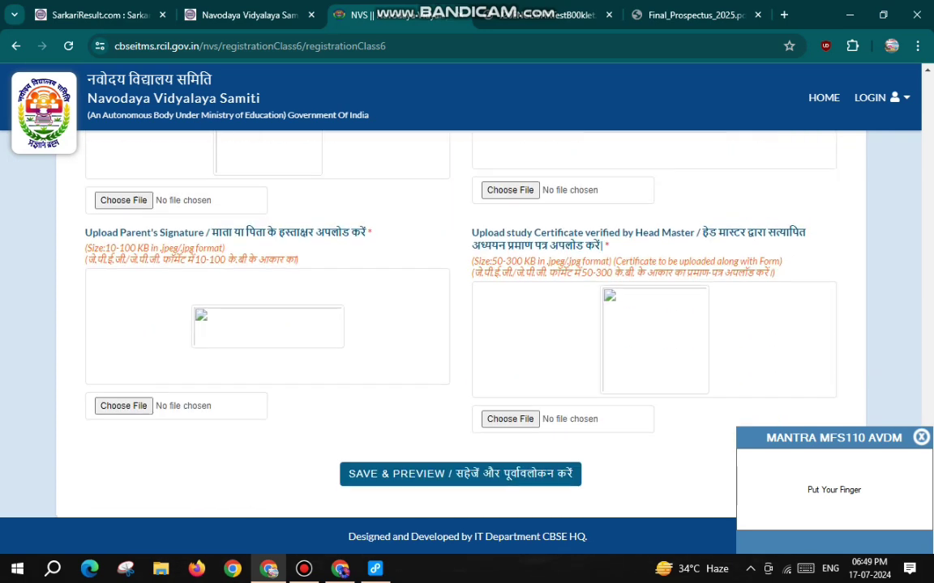
{"action": "left_click_drag", "start_coordinate": [210, 233], "coordinate": [372, 232]}
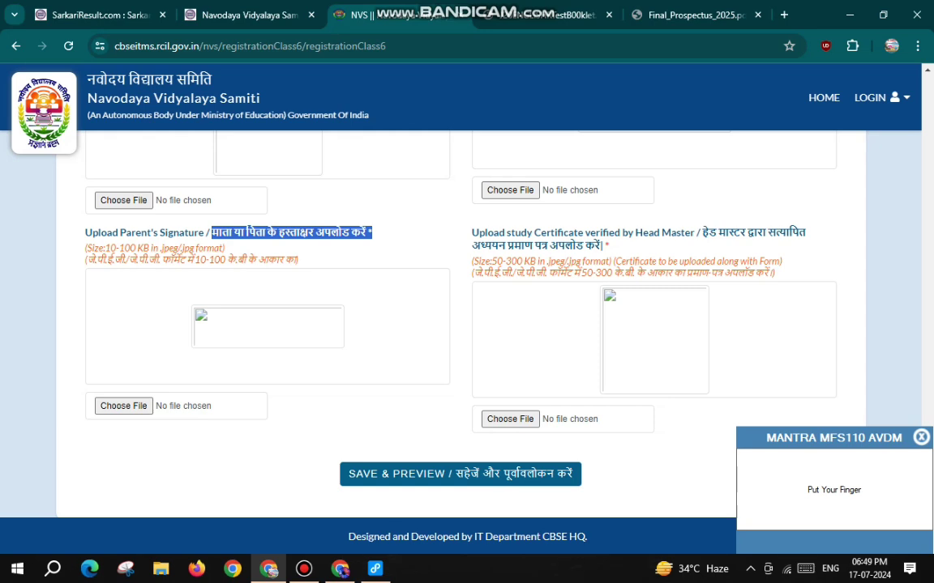
{"action": "left_click_drag", "start_coordinate": [194, 259], "coordinate": [227, 260]}
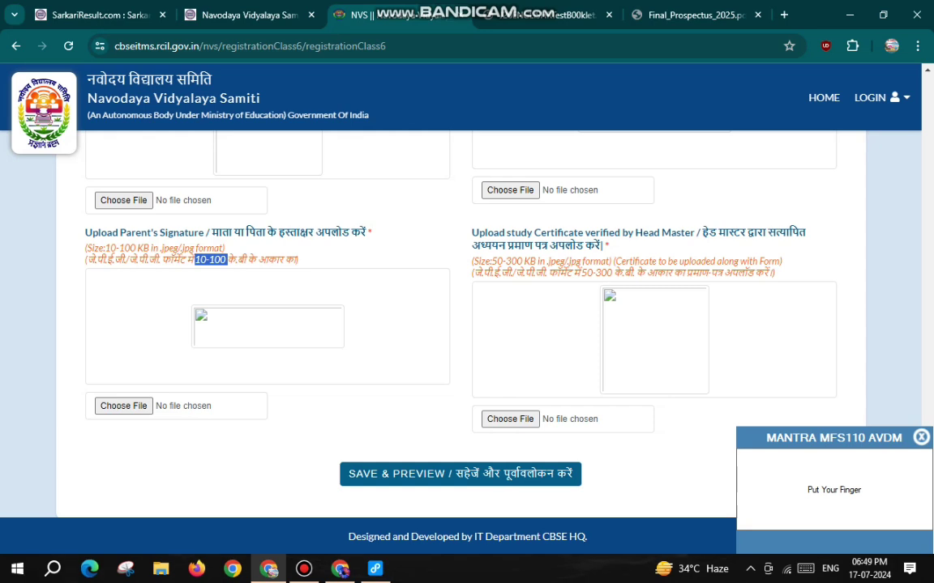
{"action": "left_click_drag", "start_coordinate": [702, 233], "coordinate": [804, 232]}
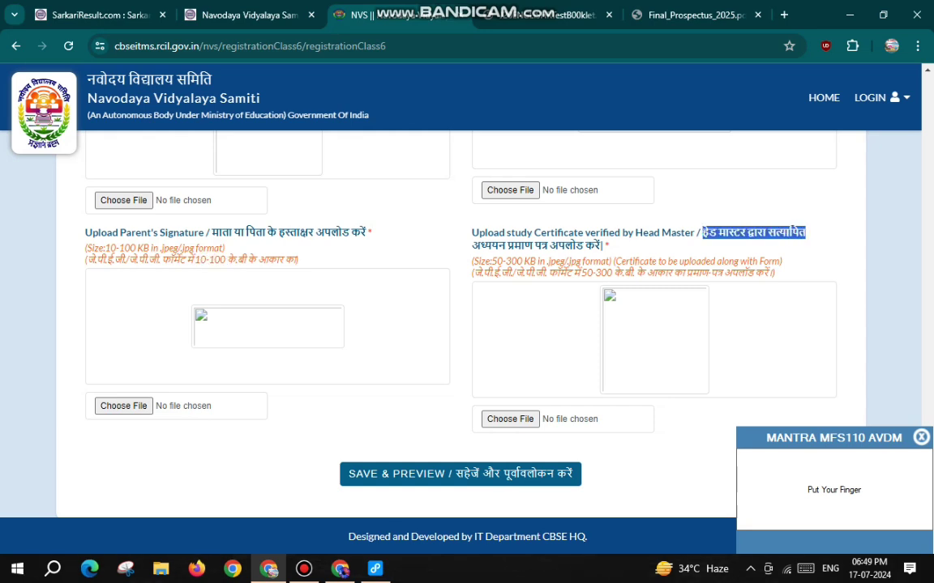
{"action": "left_click_drag", "start_coordinate": [471, 244], "coordinate": [608, 244]}
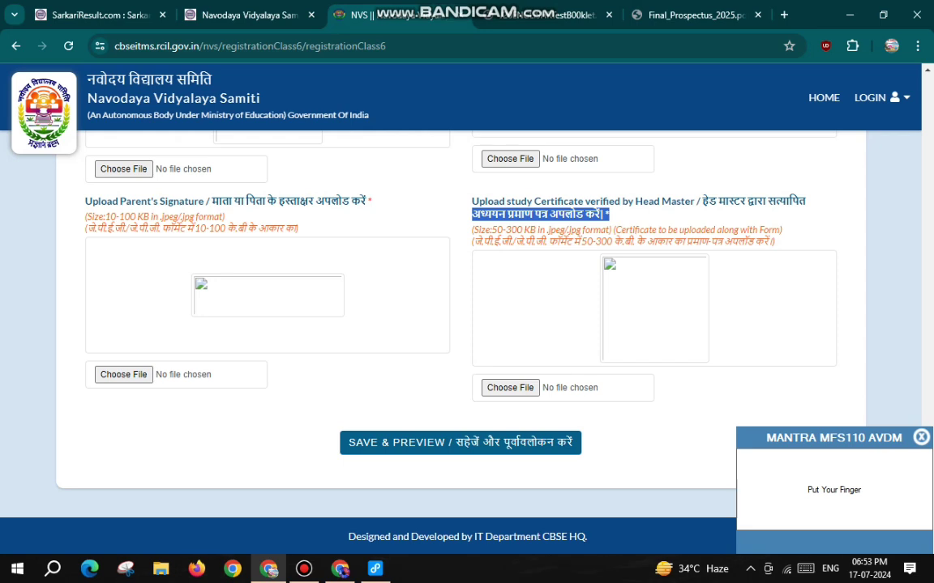
{"action": "left_click", "coordinate": [599, 215]}
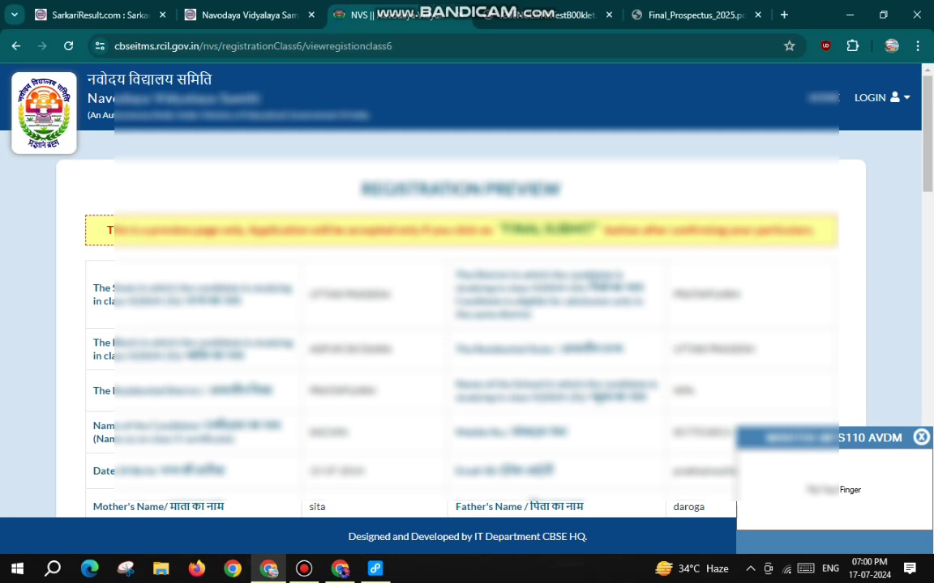
Review the application preview, then final-submit it and confirm the submission
{"action": "scroll", "coordinate": [467, 308], "scroll_direction": "down", "scroll_amount": 3}
{"action": "scroll", "coordinate": [467, 307], "scroll_direction": "down", "scroll_amount": 10}
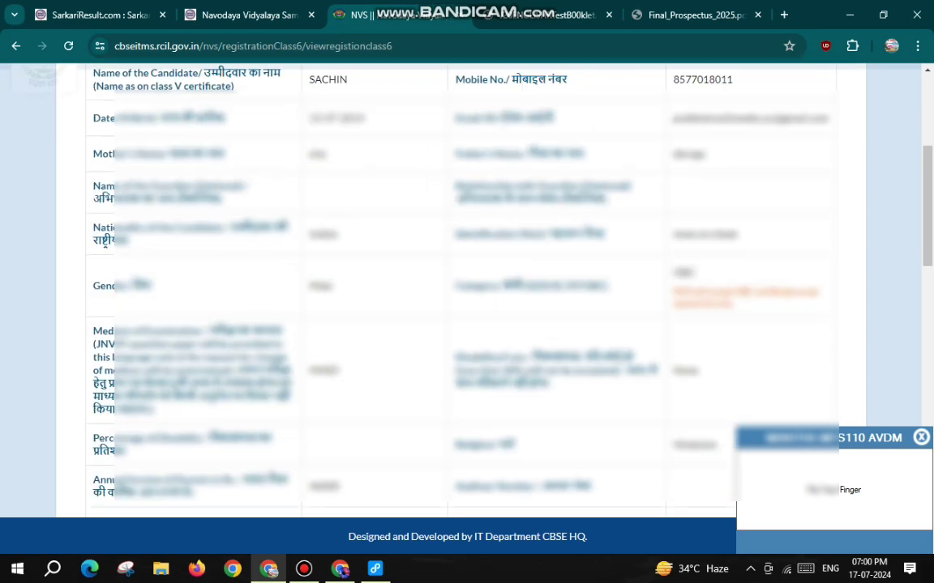
{"action": "scroll", "coordinate": [467, 308], "scroll_direction": "down", "scroll_amount": 11}
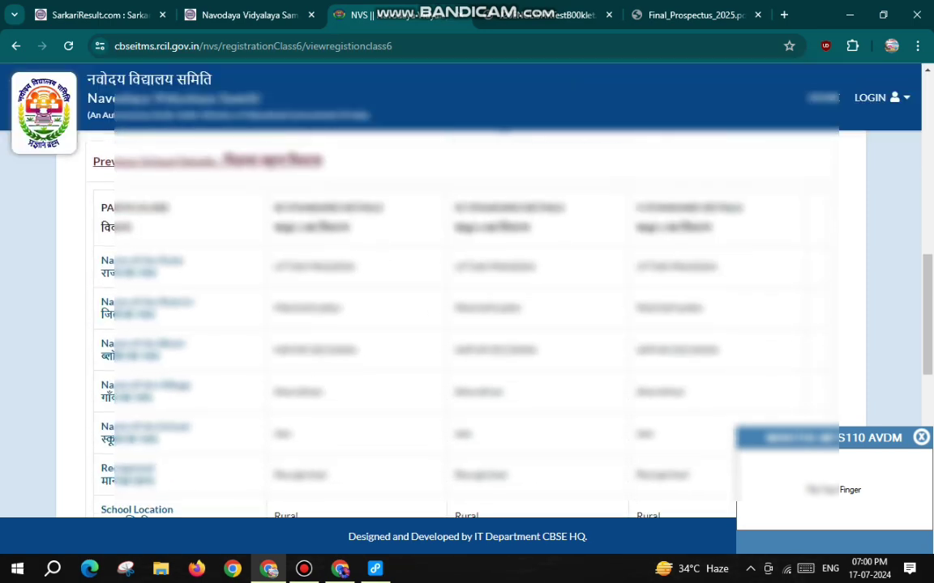
{"action": "scroll", "coordinate": [467, 308], "scroll_direction": "down", "scroll_amount": 5}
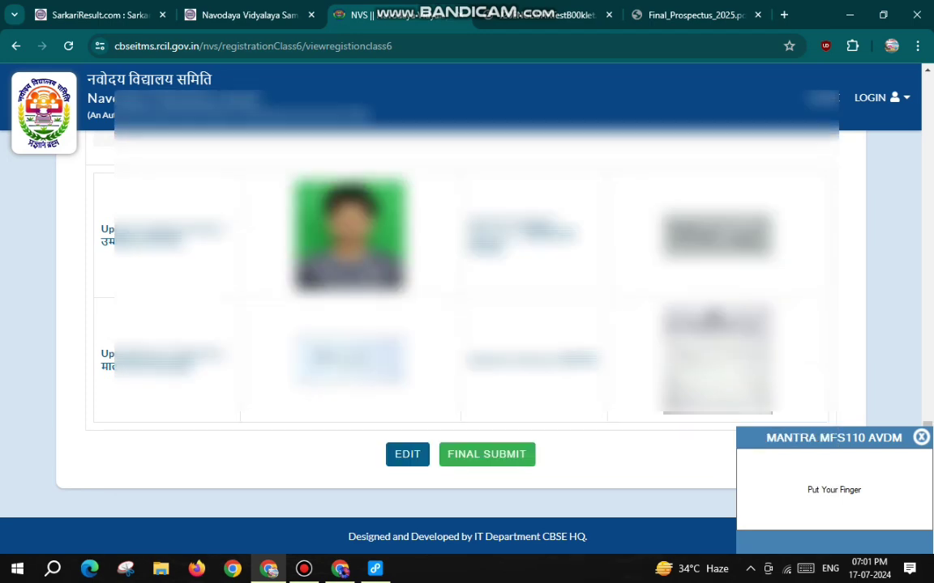
{"action": "left_click", "coordinate": [486, 454]}
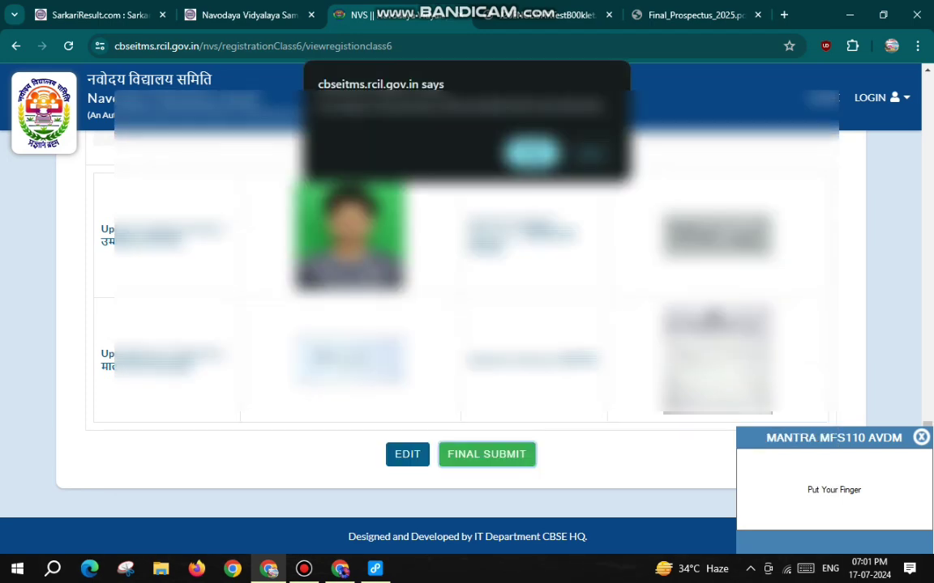
{"action": "key", "text": "Return"}
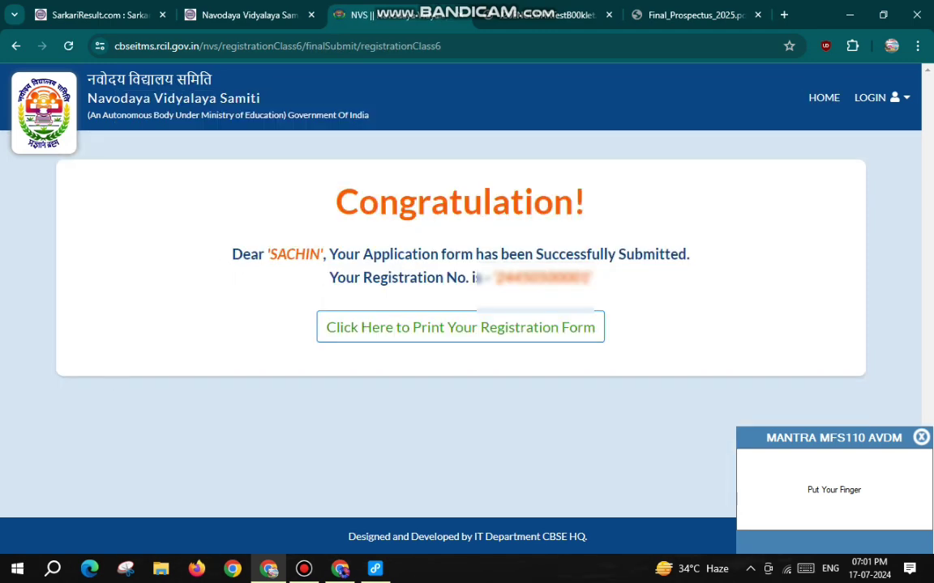
Open the registered application form from the Congratulation page and bring up its print dialog
{"action": "left_click_drag", "start_coordinate": [335, 202], "coordinate": [585, 201]}
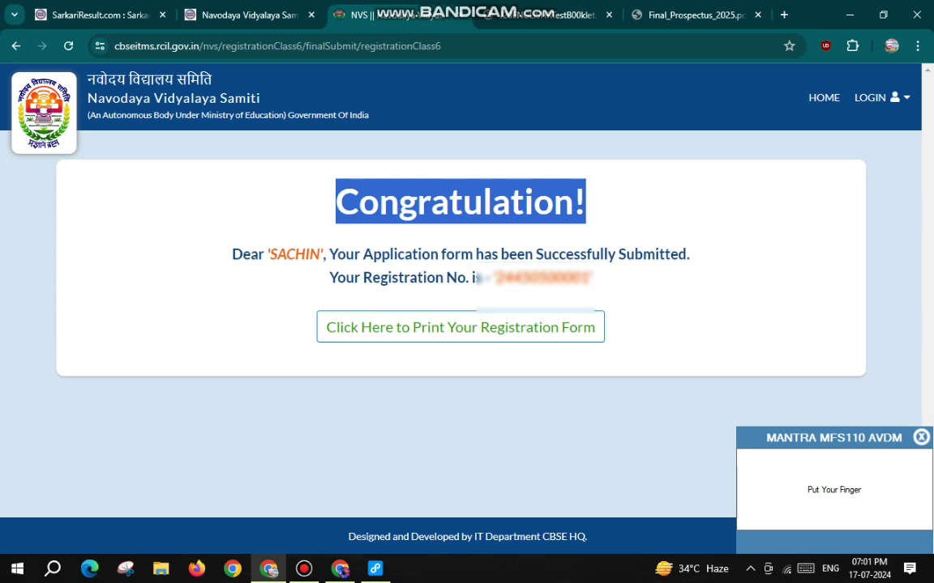
{"action": "left_click_drag", "start_coordinate": [496, 278], "coordinate": [589, 278]}
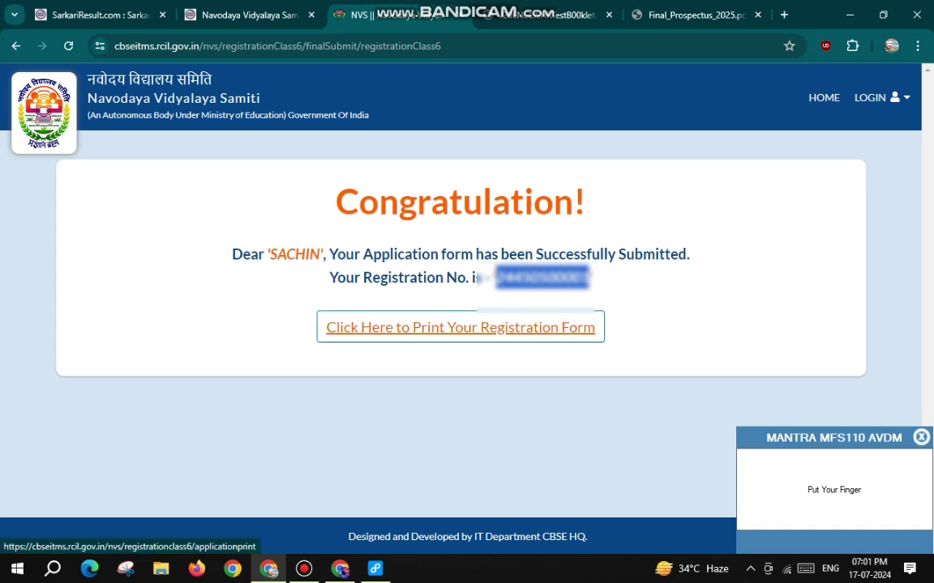
{"action": "left_click", "coordinate": [461, 328]}
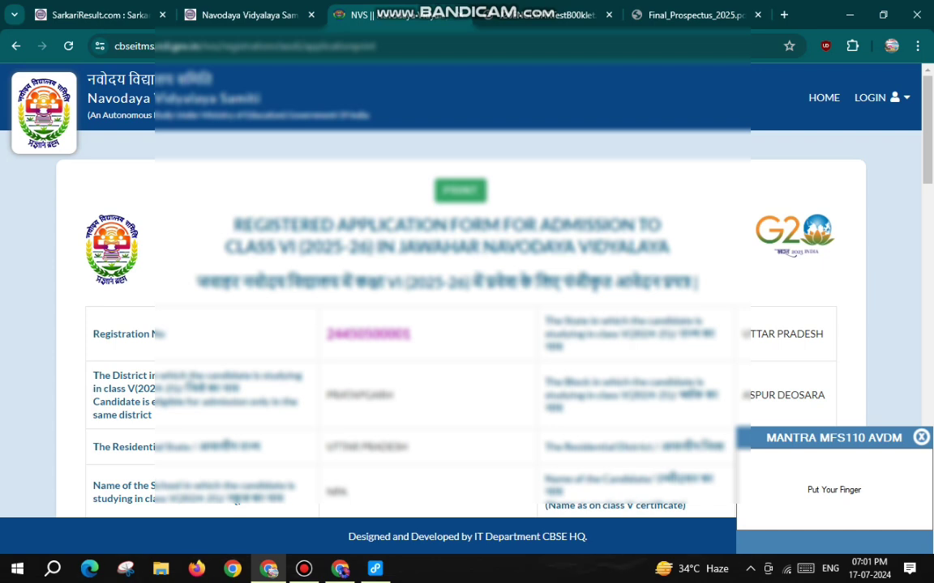
{"action": "key", "text": "ctrl+p"}
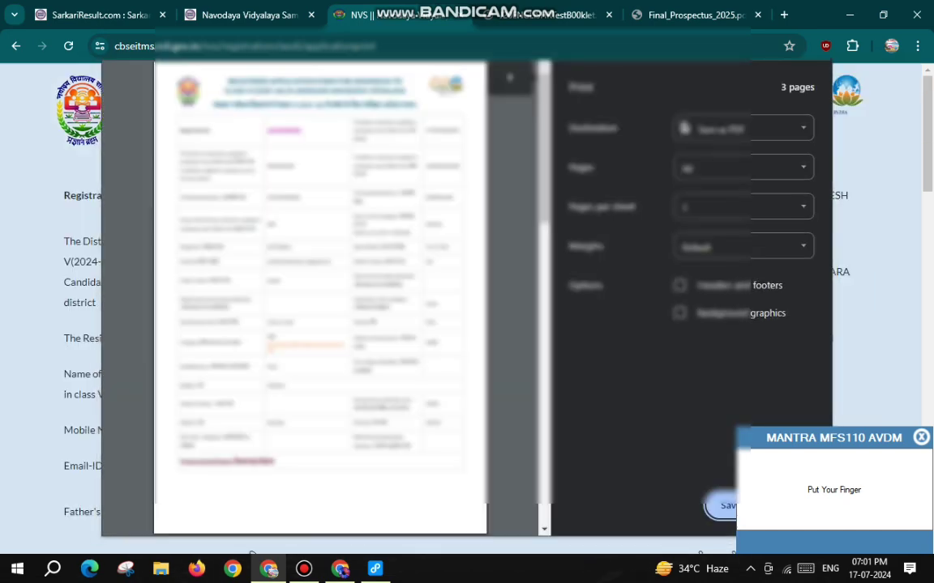